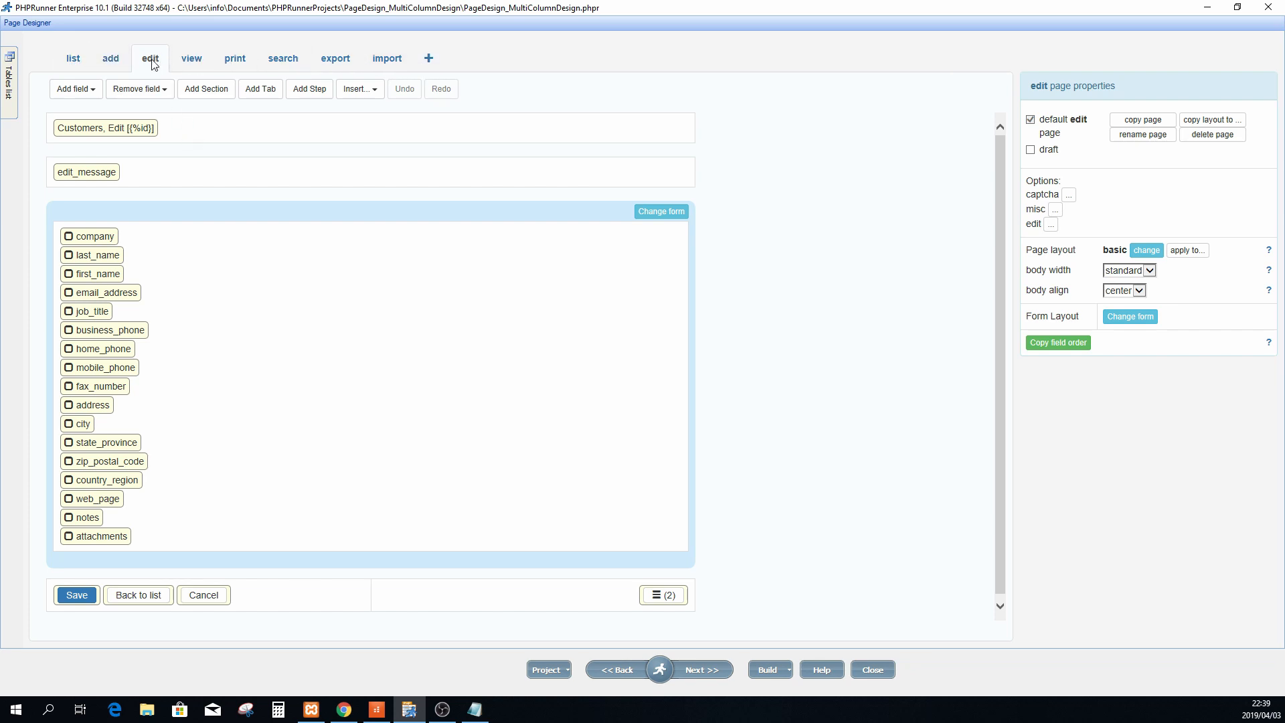
Set the edit page's form layout to 3 columns, keeping labels above controls
left_click(74, 59)
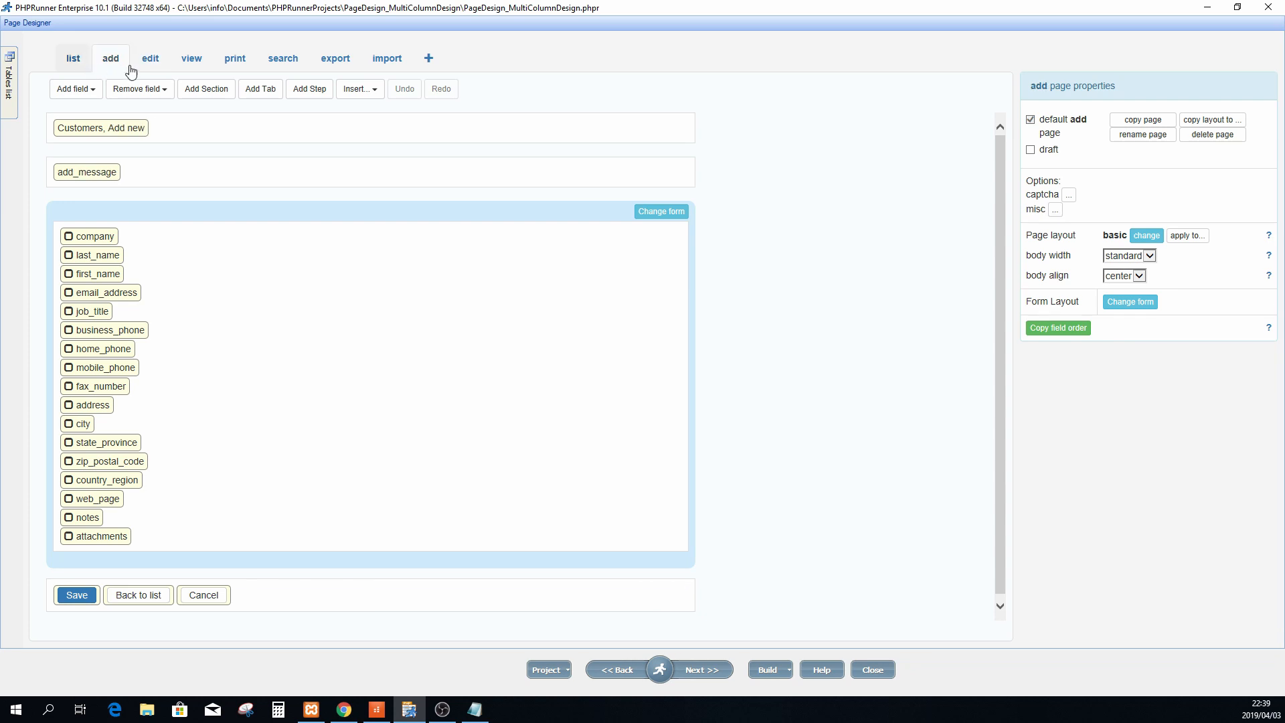
left_click(150, 58)
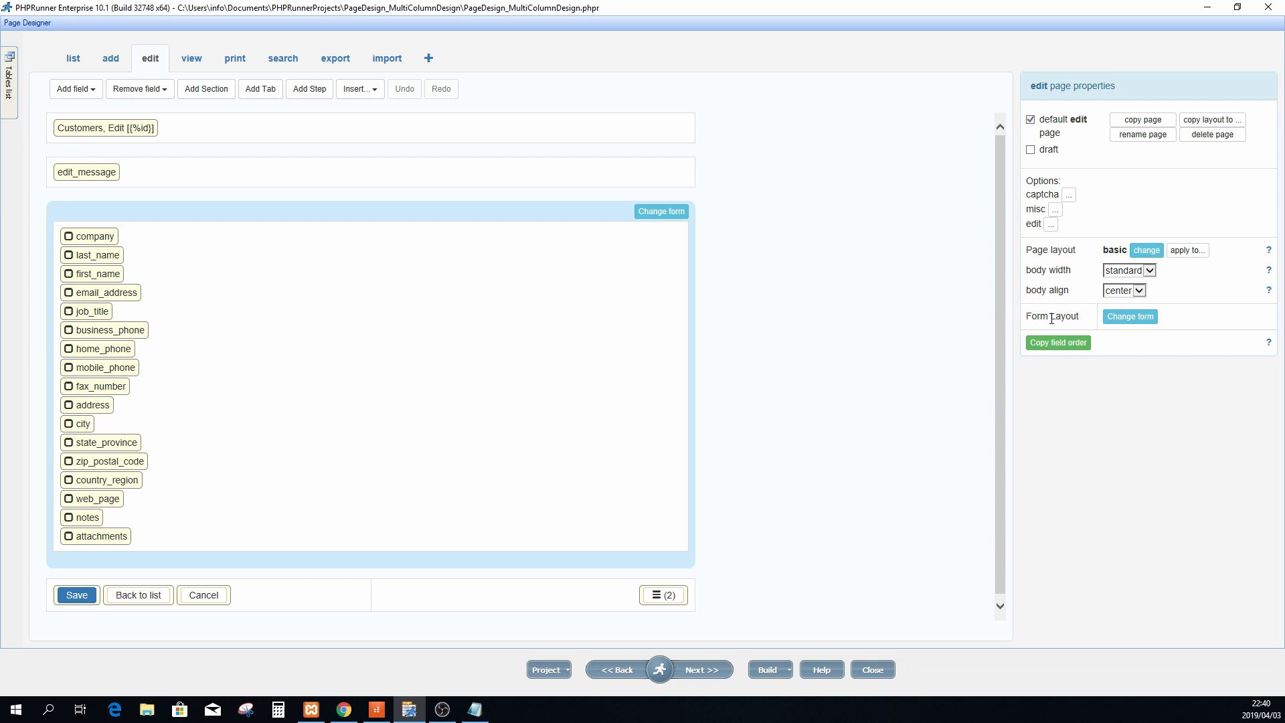
left_click_drag(1080, 318, 1035, 318)
left_click(1086, 319)
left_click(1131, 318)
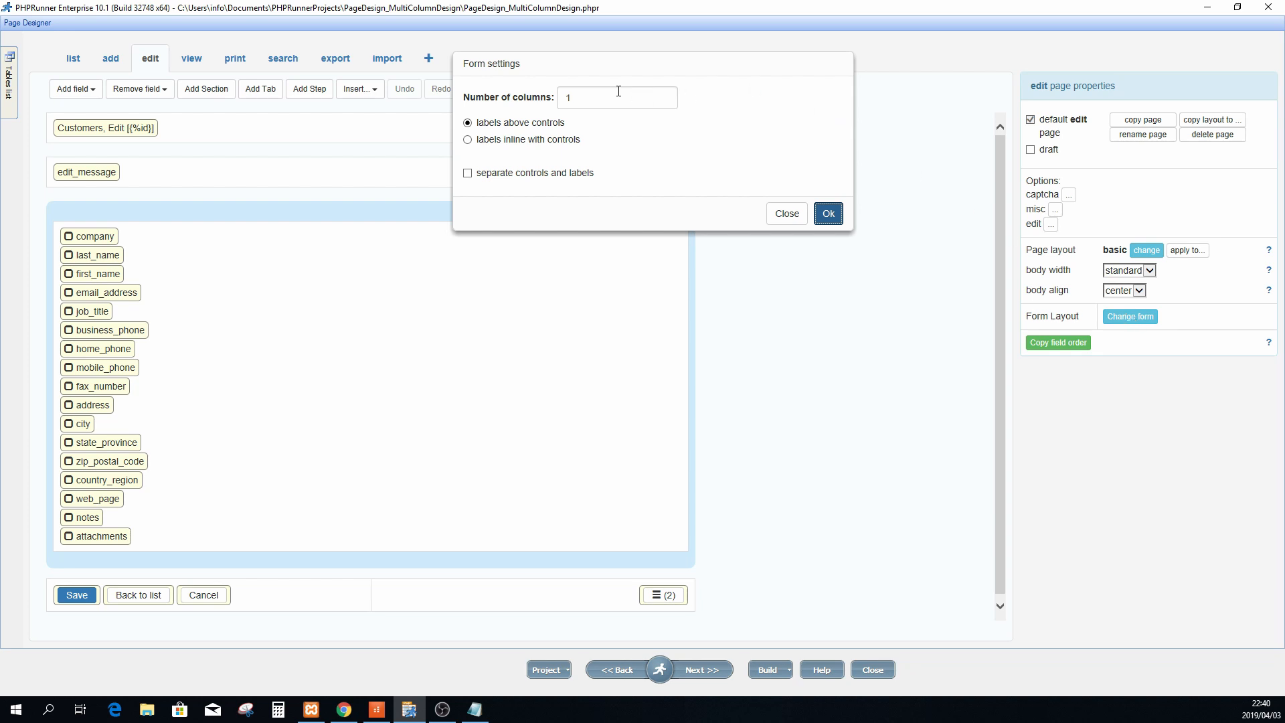
double_click(577, 98)
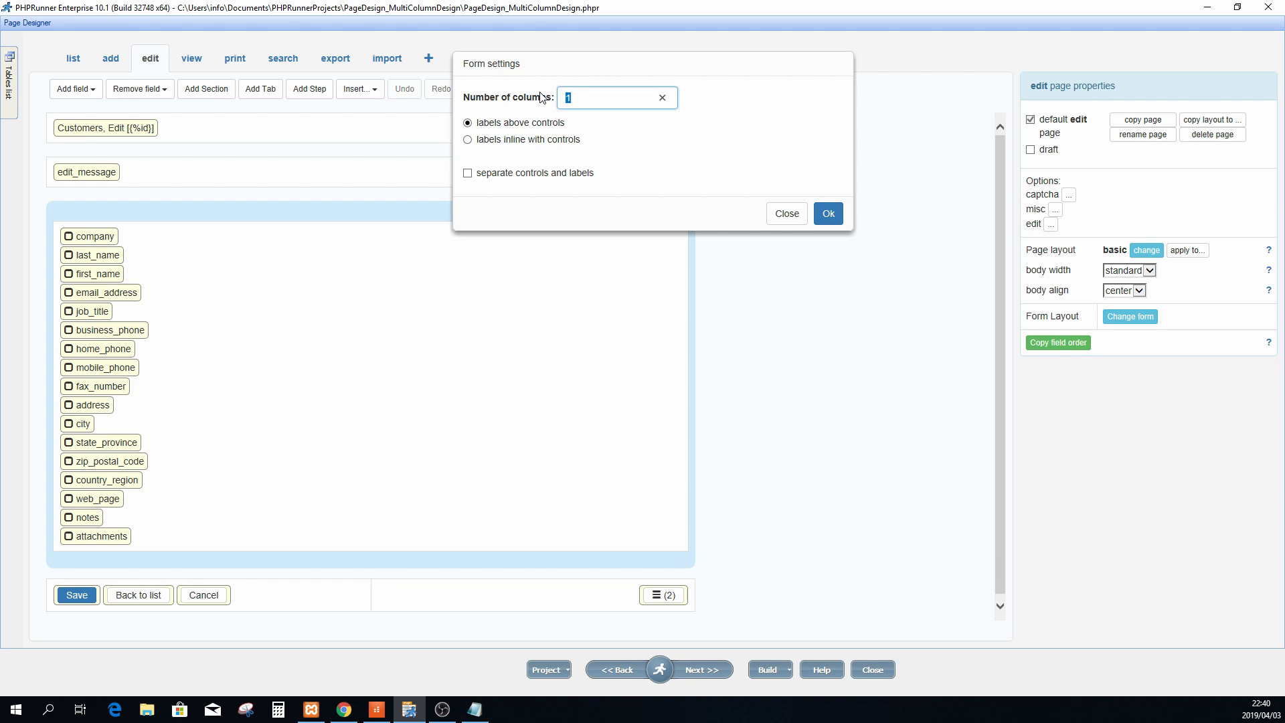
type("3")
left_click(829, 214)
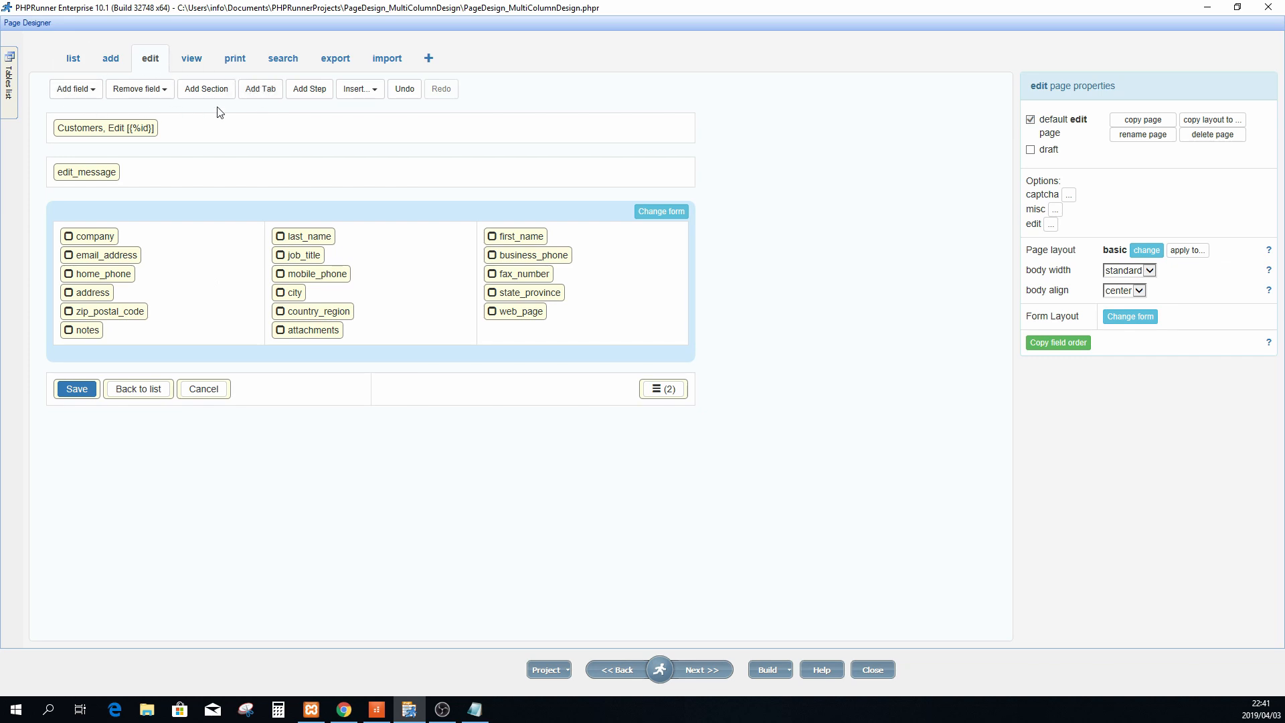
Add a tab group below the edit form's fields and move notes and attachments into its first tab
left_click(261, 93)
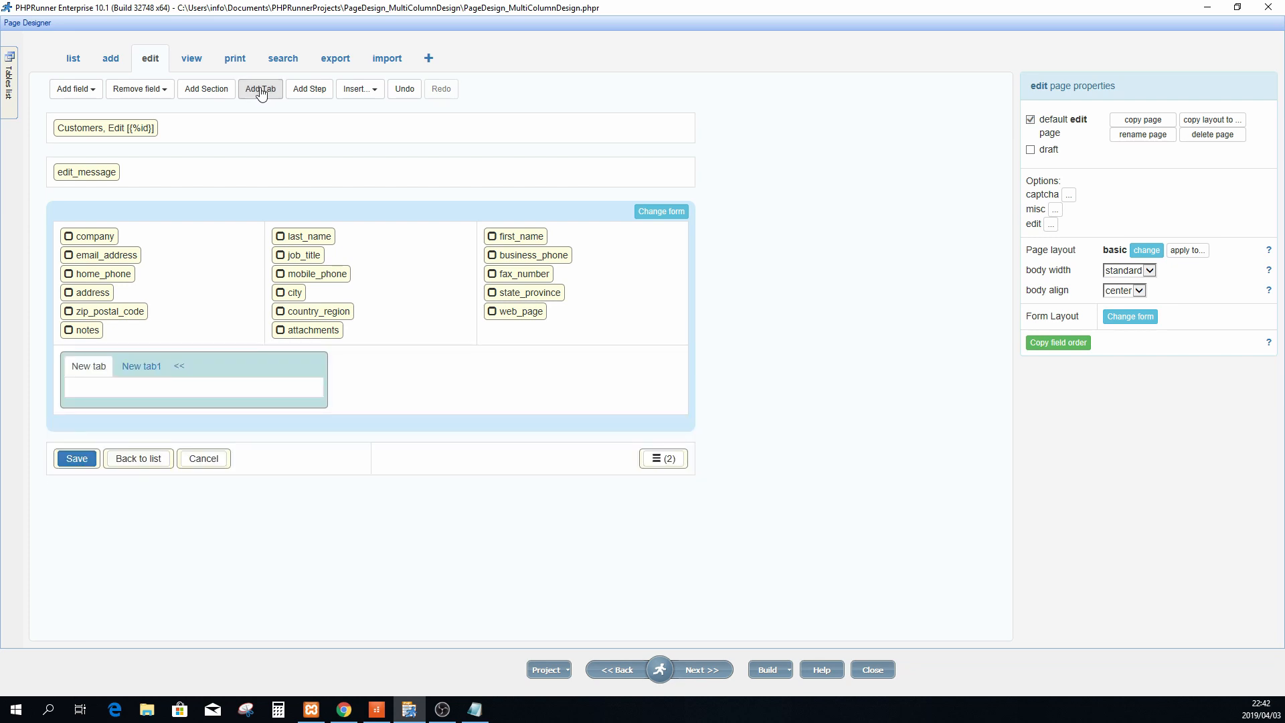
left_click(261, 363)
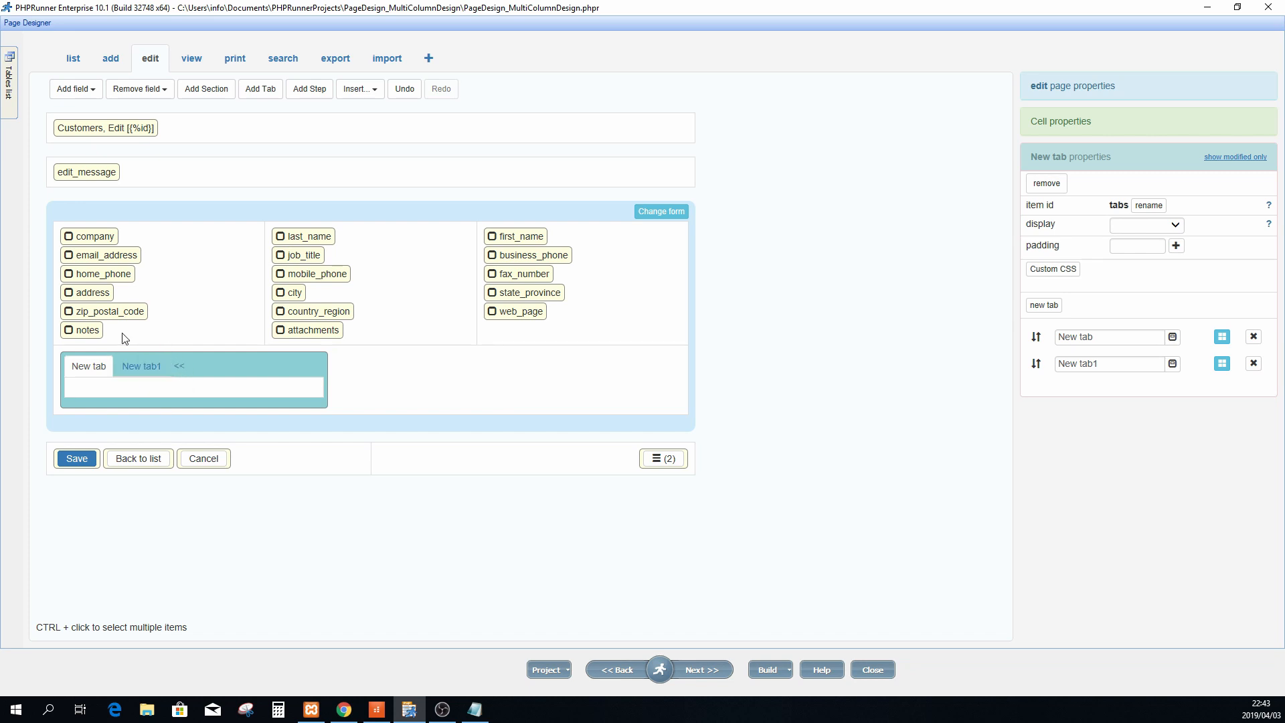
left_click_drag(85, 332, 101, 399)
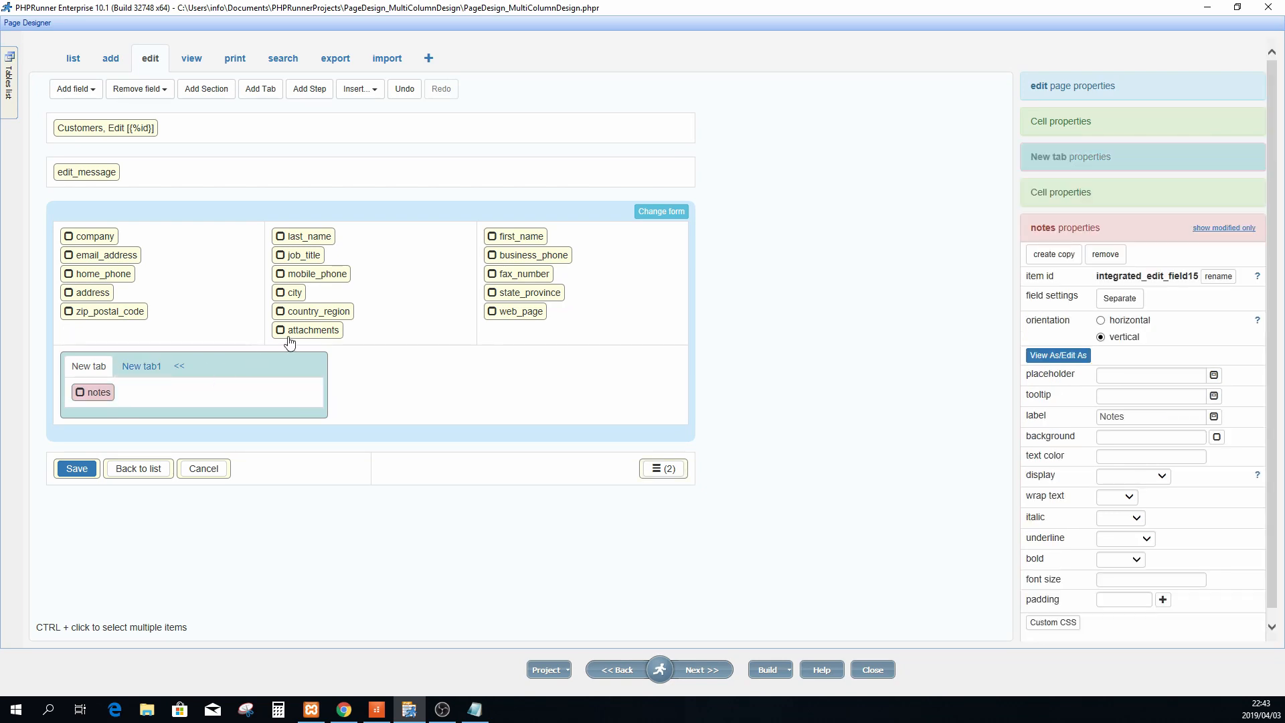
left_click_drag(295, 330, 106, 392)
Move the zip_postal_code, country_region and web_page fields into the second tab, New tab1
left_click(139, 348)
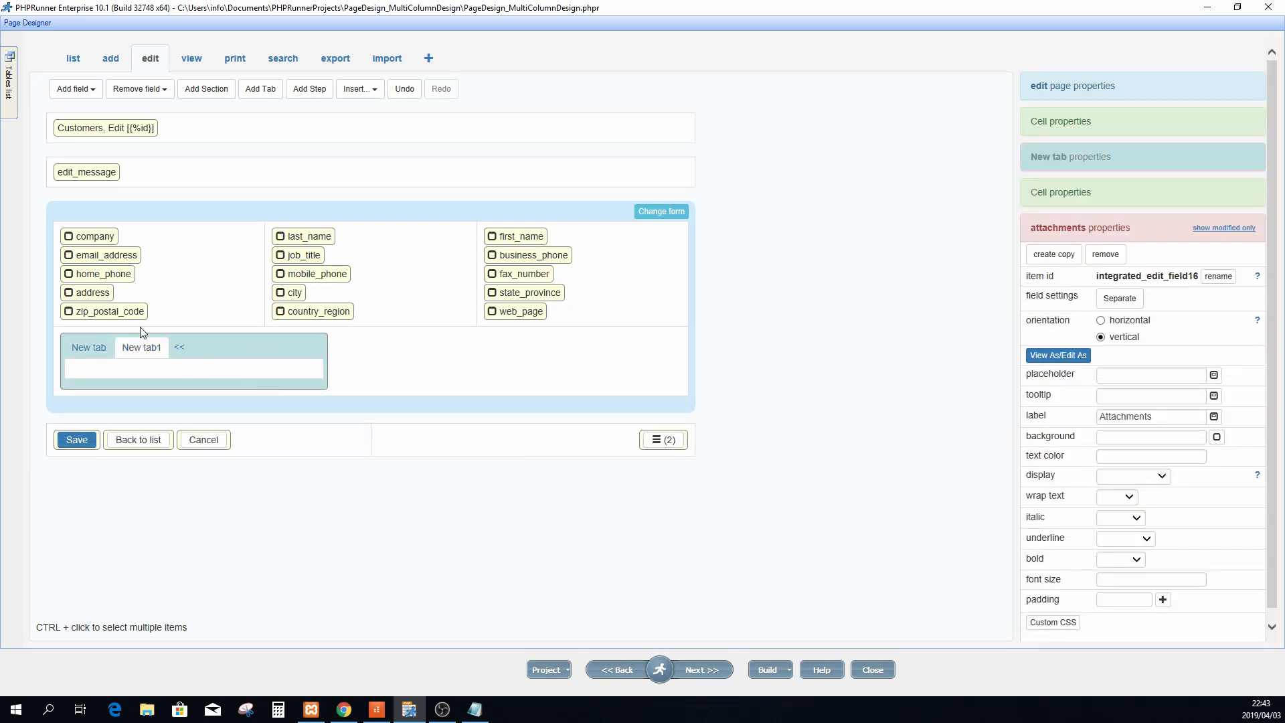
left_click_drag(111, 313, 115, 374)
left_click_drag(307, 316, 130, 398)
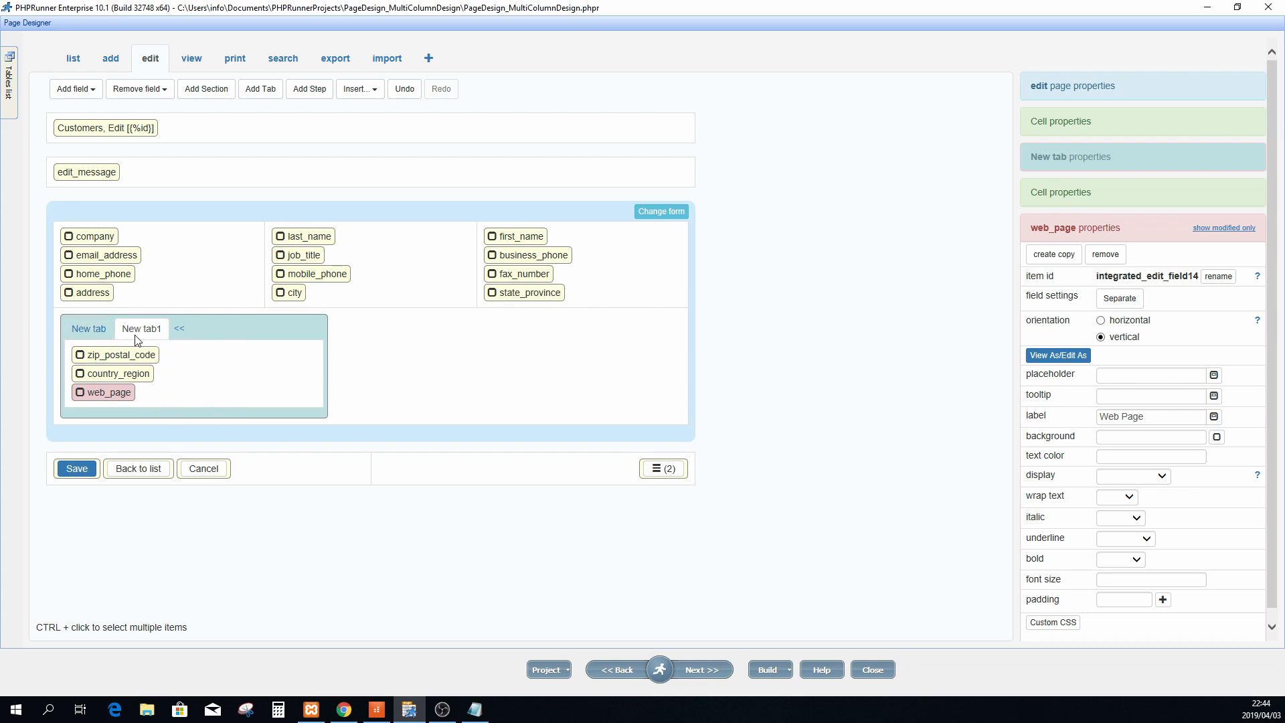
Split the first tab's cell into two columns and move the attachments field into the empty second column
left_click(93, 329)
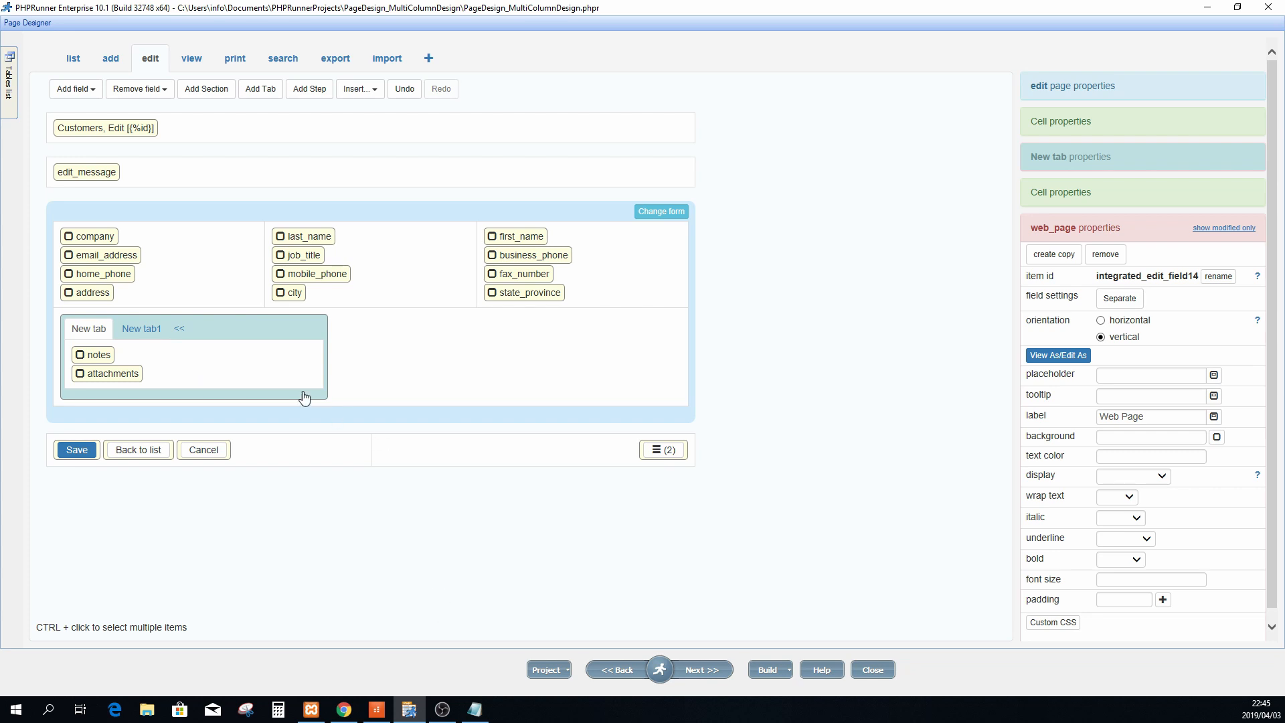
left_click(202, 370)
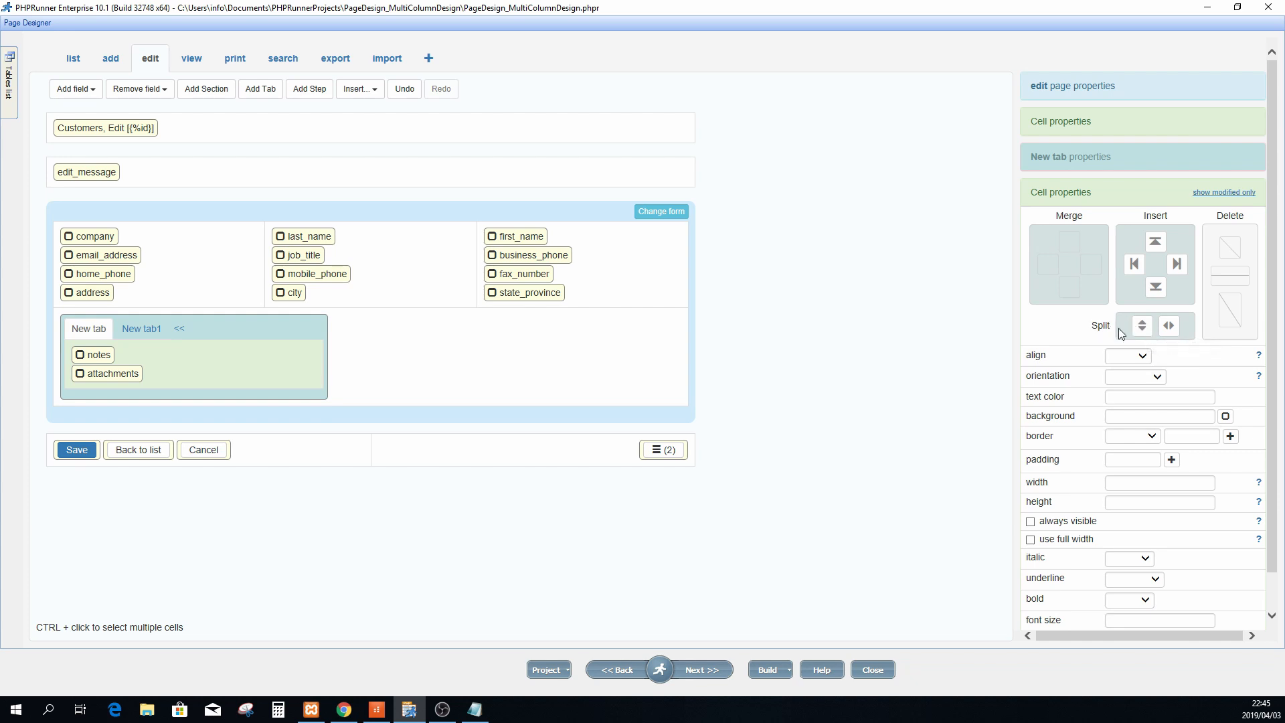
left_click(1171, 327)
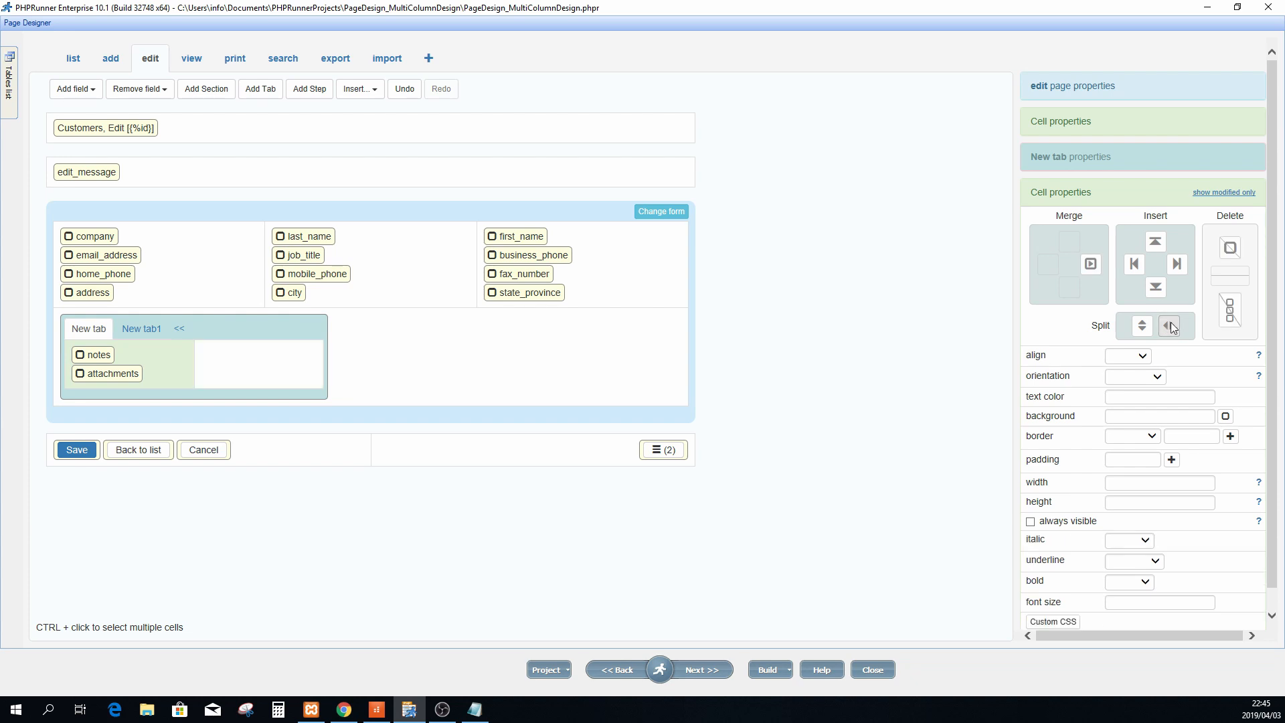
left_click(261, 364)
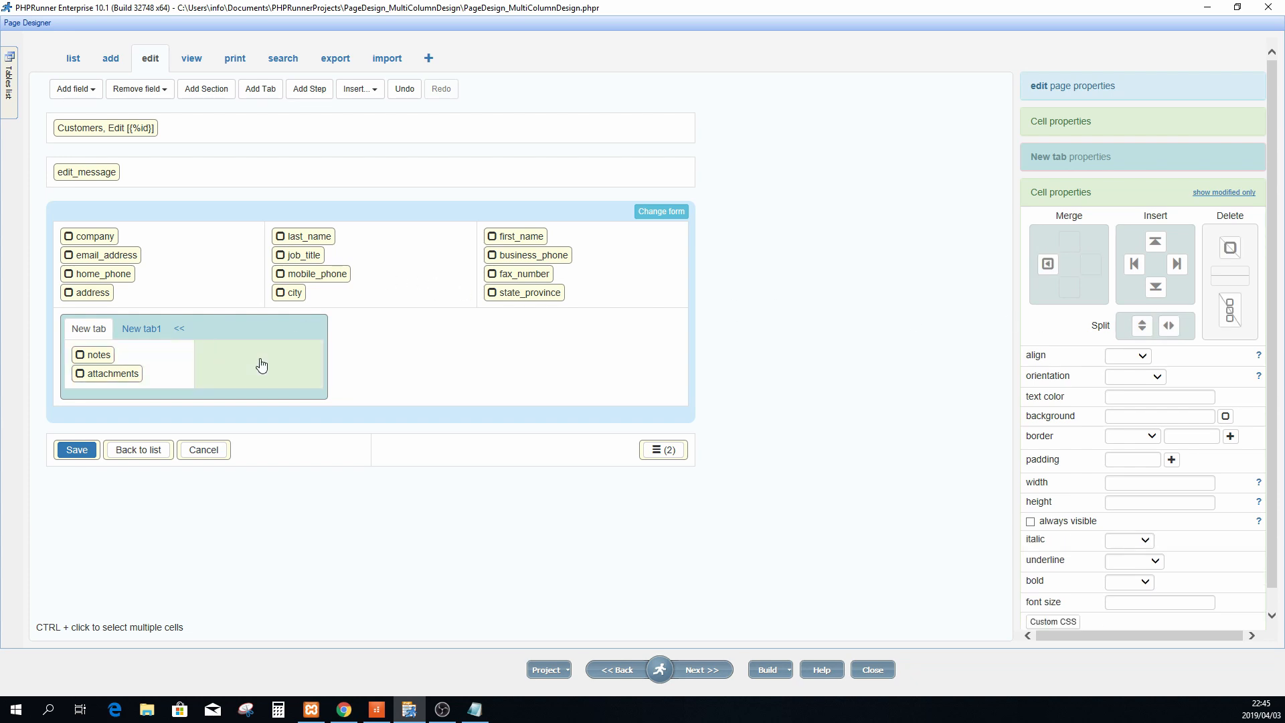
left_click(167, 359)
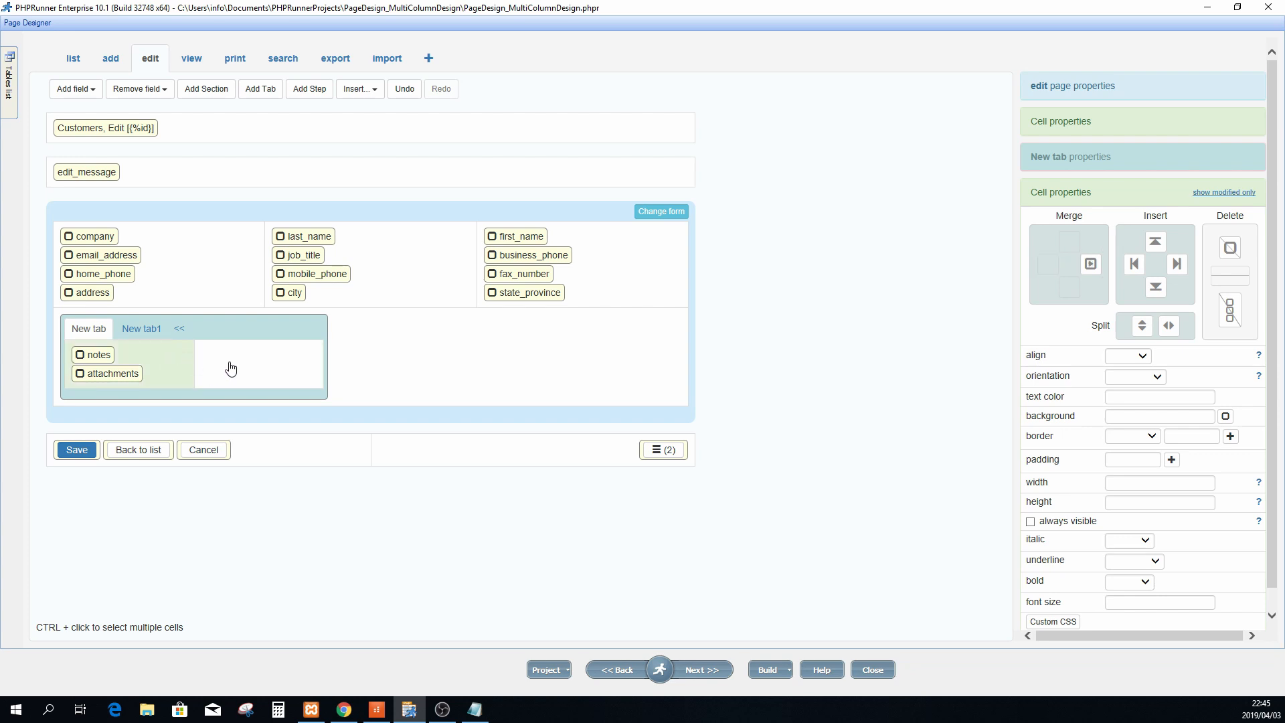
left_click(106, 360)
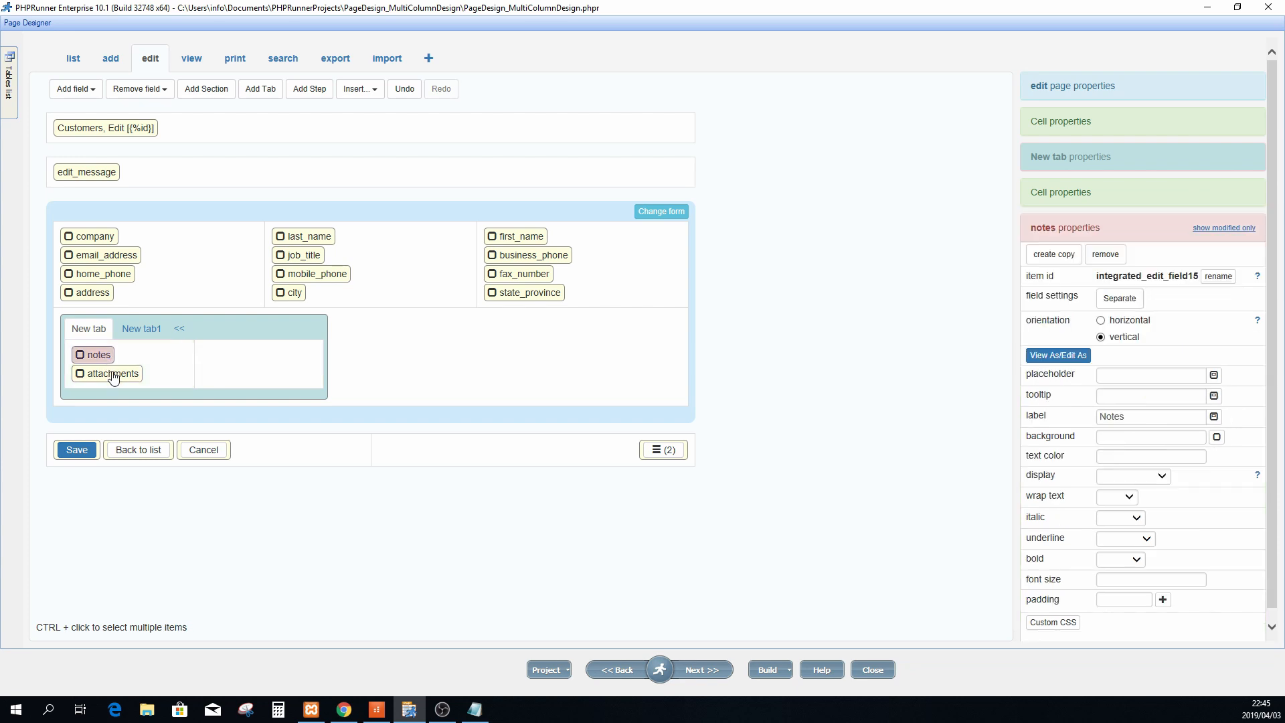
left_click(114, 375)
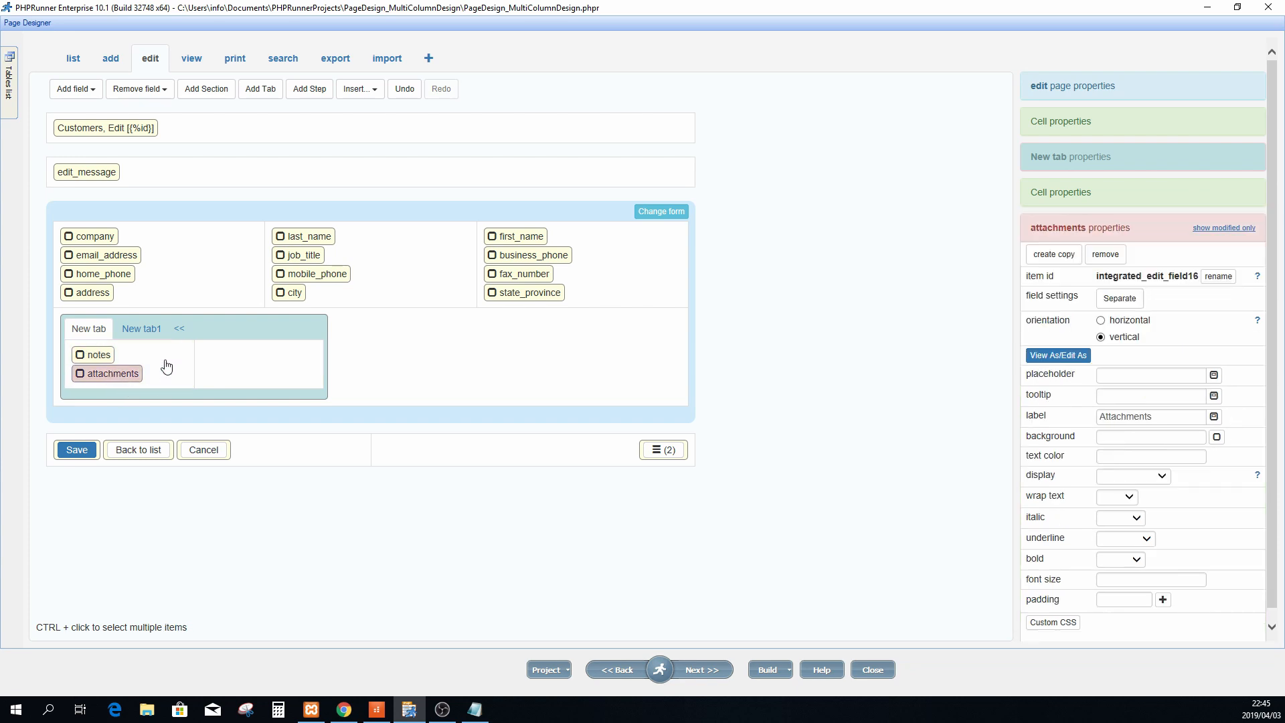
left_click(263, 373)
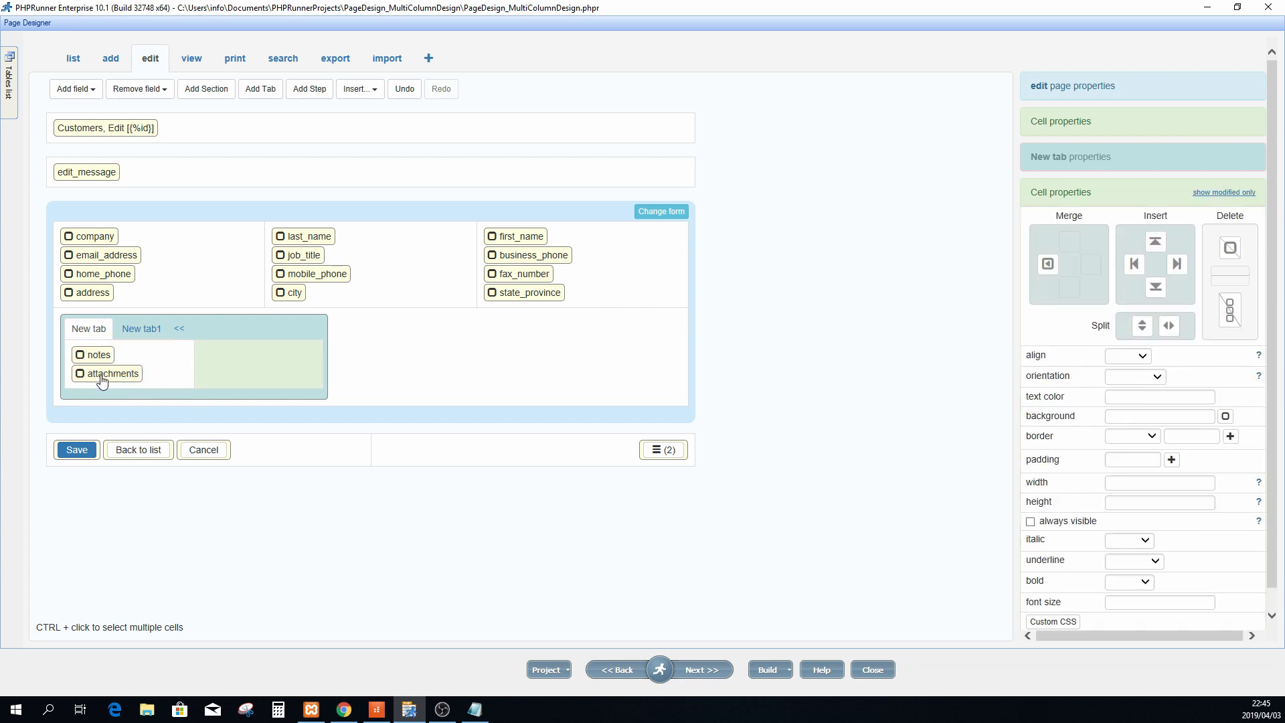
left_click_drag(102, 377, 233, 362)
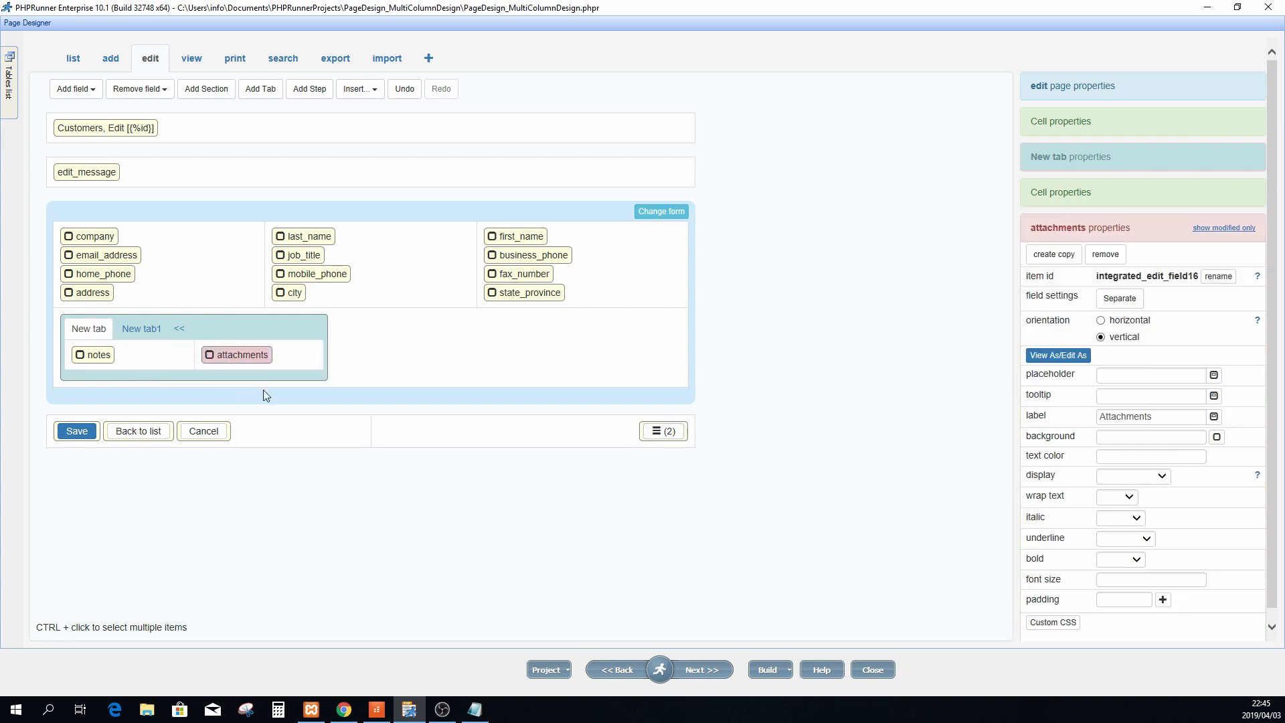
left_click(158, 363)
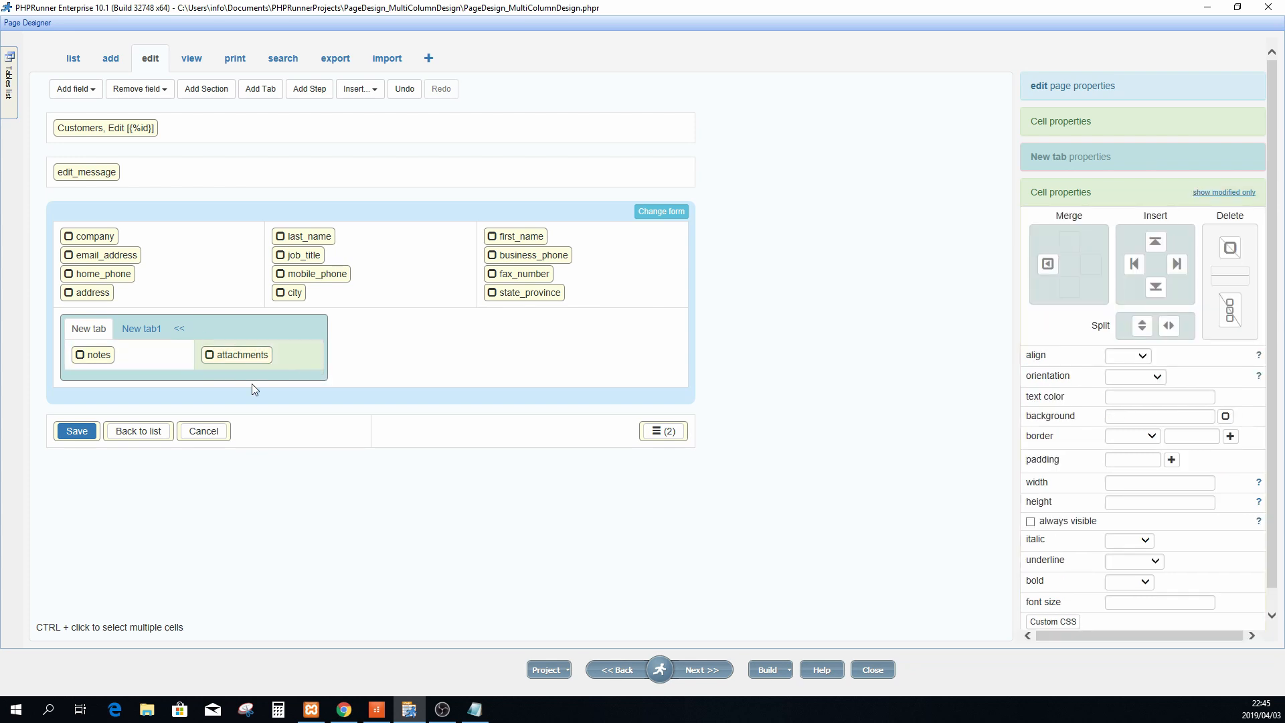
Split New tab1's cell into three columns, placing country_region in the second and web_page in the third
left_click(141, 329)
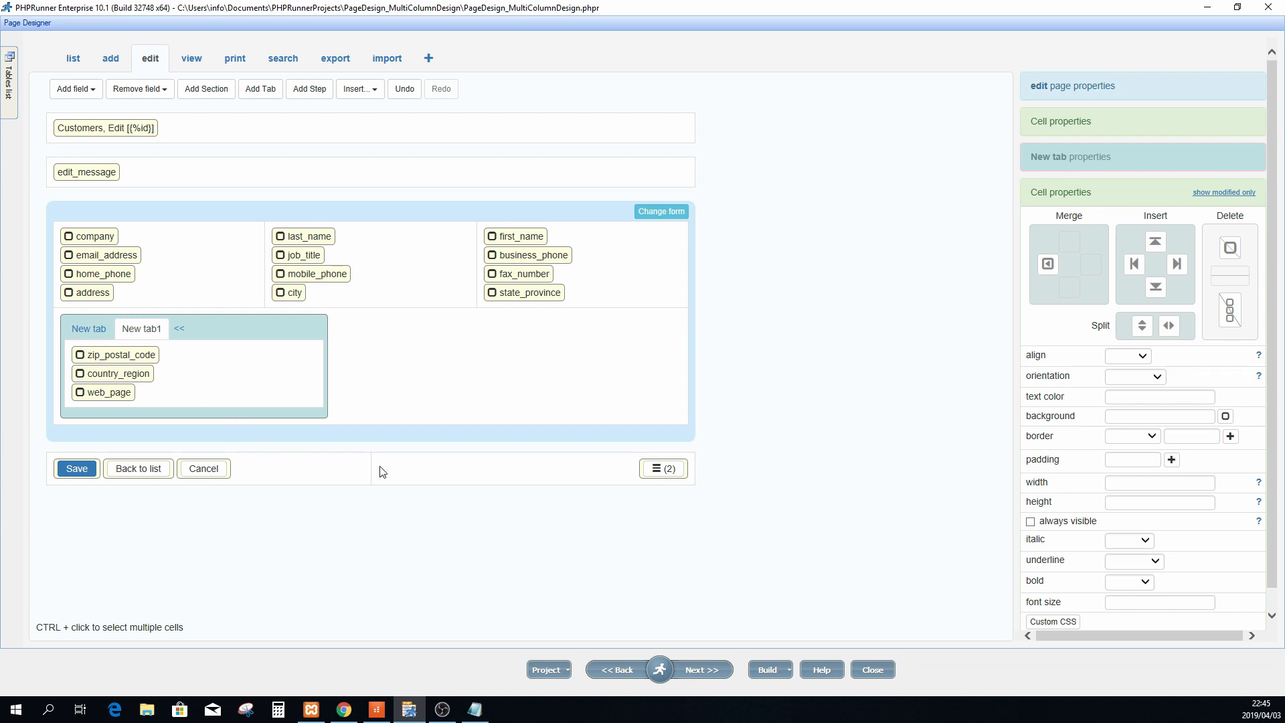
left_click(197, 377)
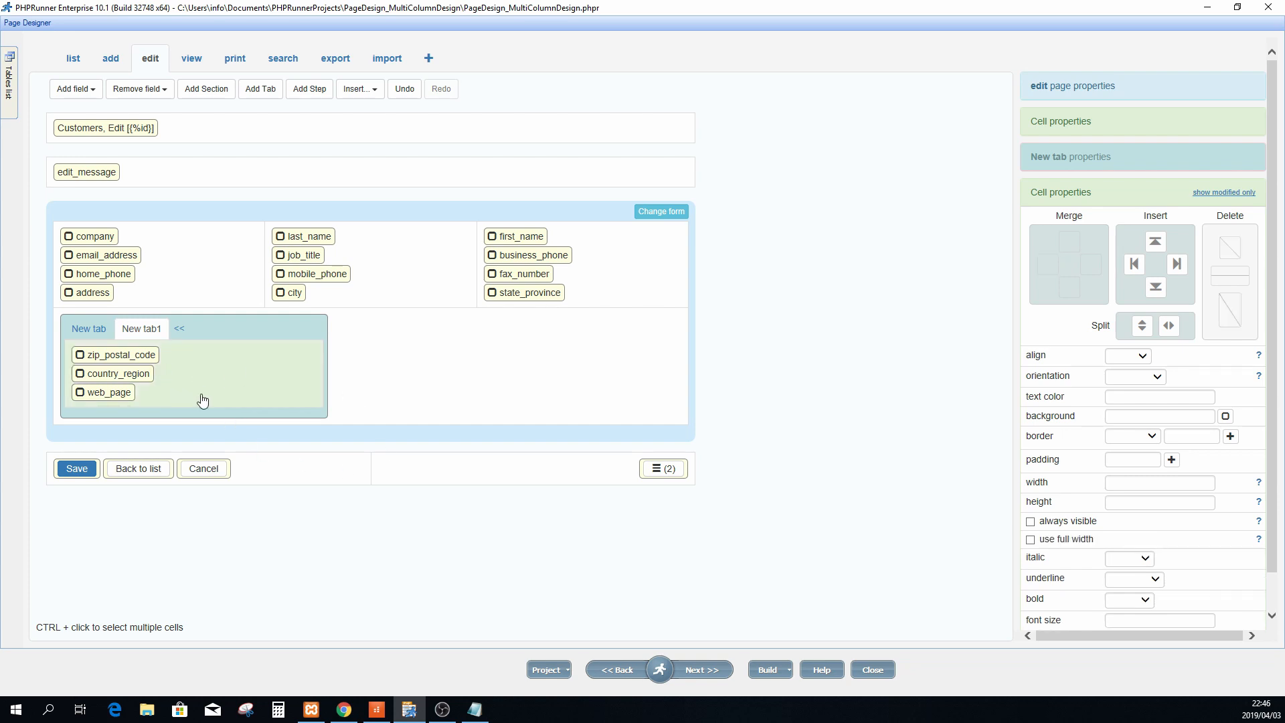
left_click(1170, 328)
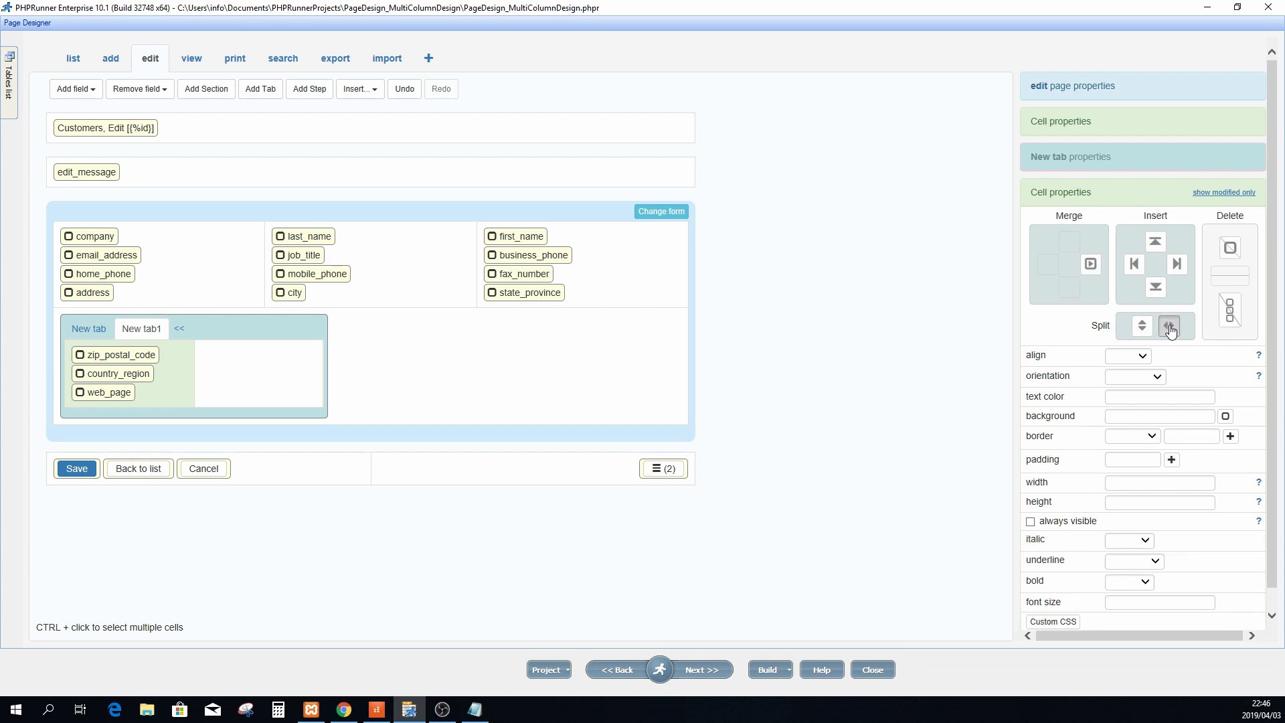
left_click(1170, 327)
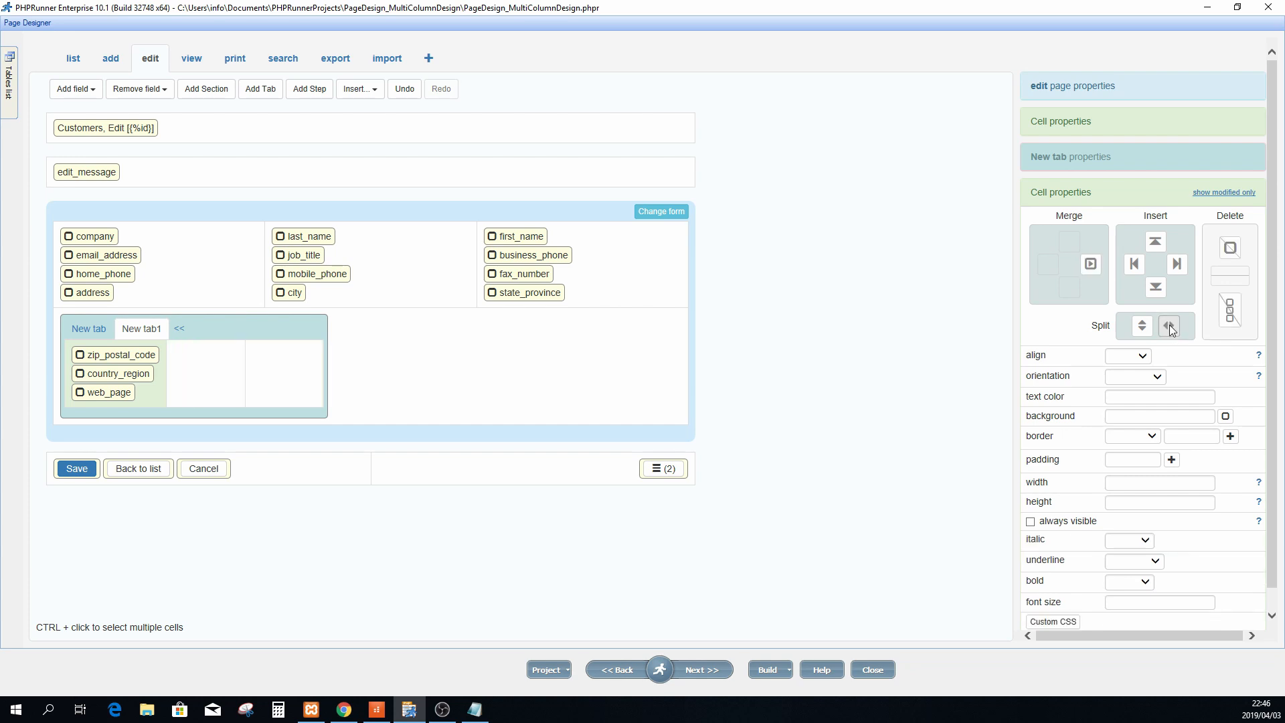
left_click(228, 378)
left_click(275, 381)
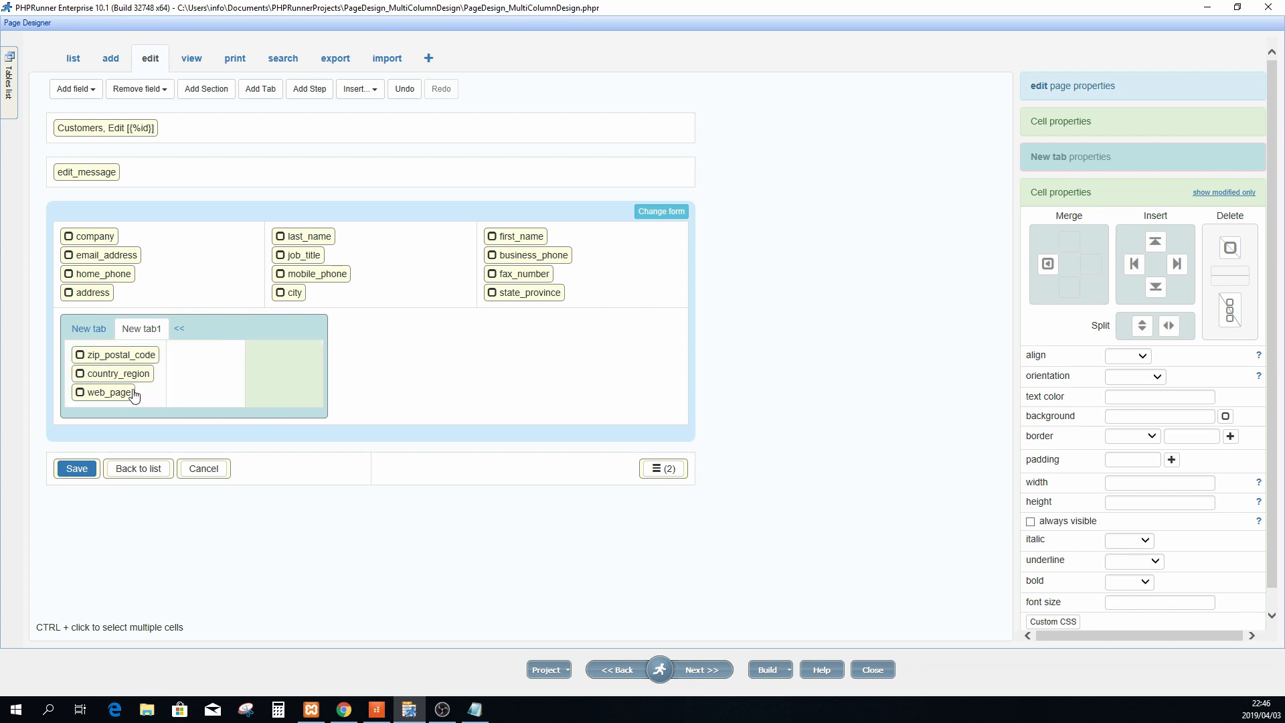
left_click_drag(139, 395, 279, 363)
left_click_drag(129, 374, 209, 361)
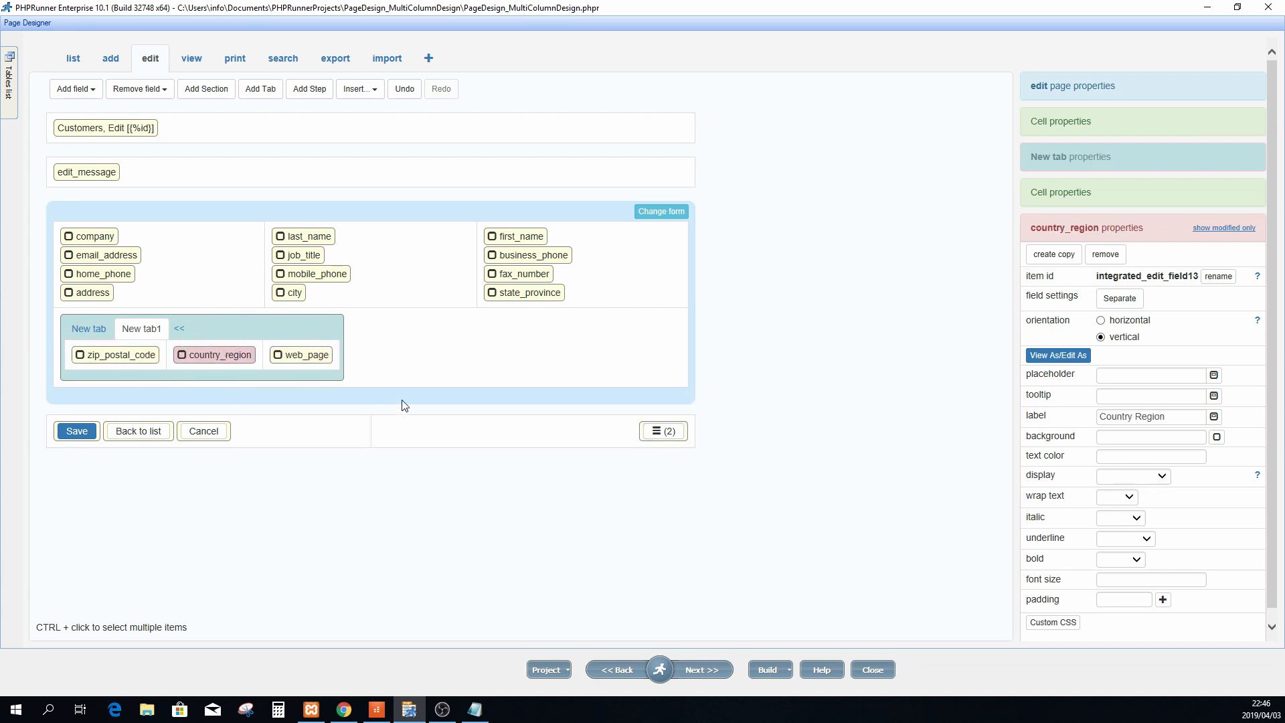
Rename the two tabs with the same first name, followed by 1 for the first and 2 for the second
left_click(89, 328)
left_click(173, 365)
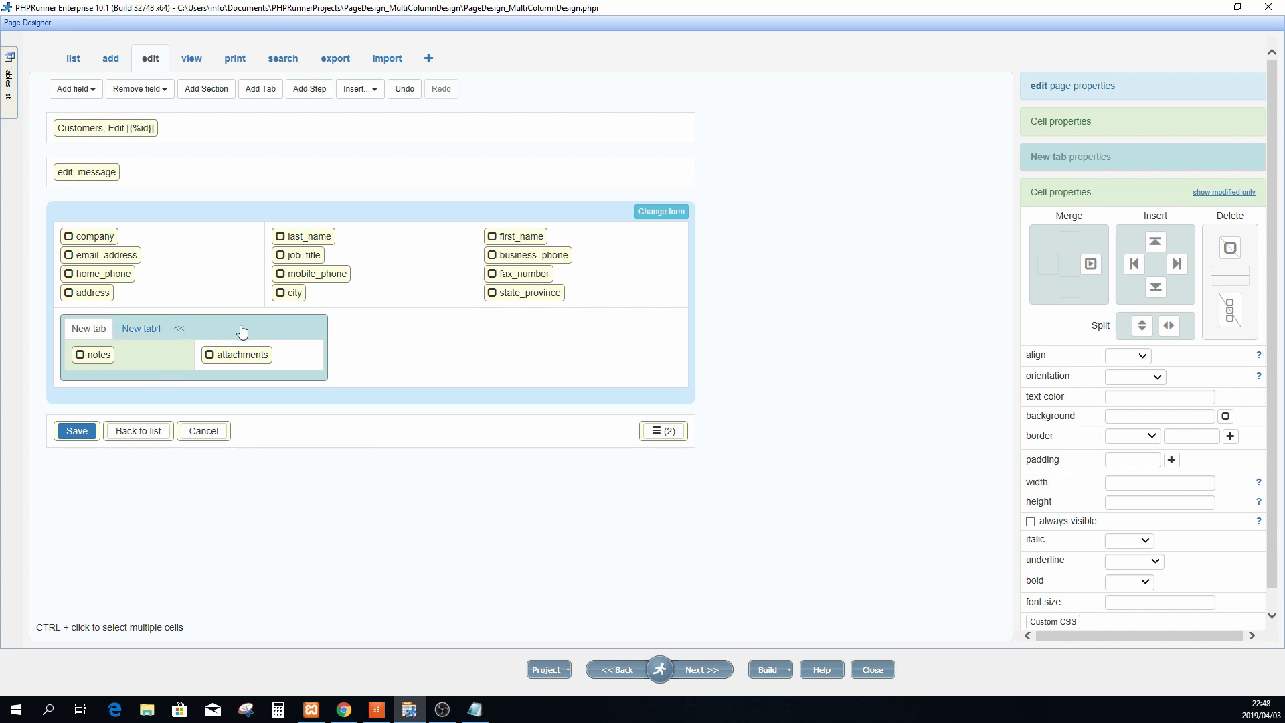
left_click(283, 331)
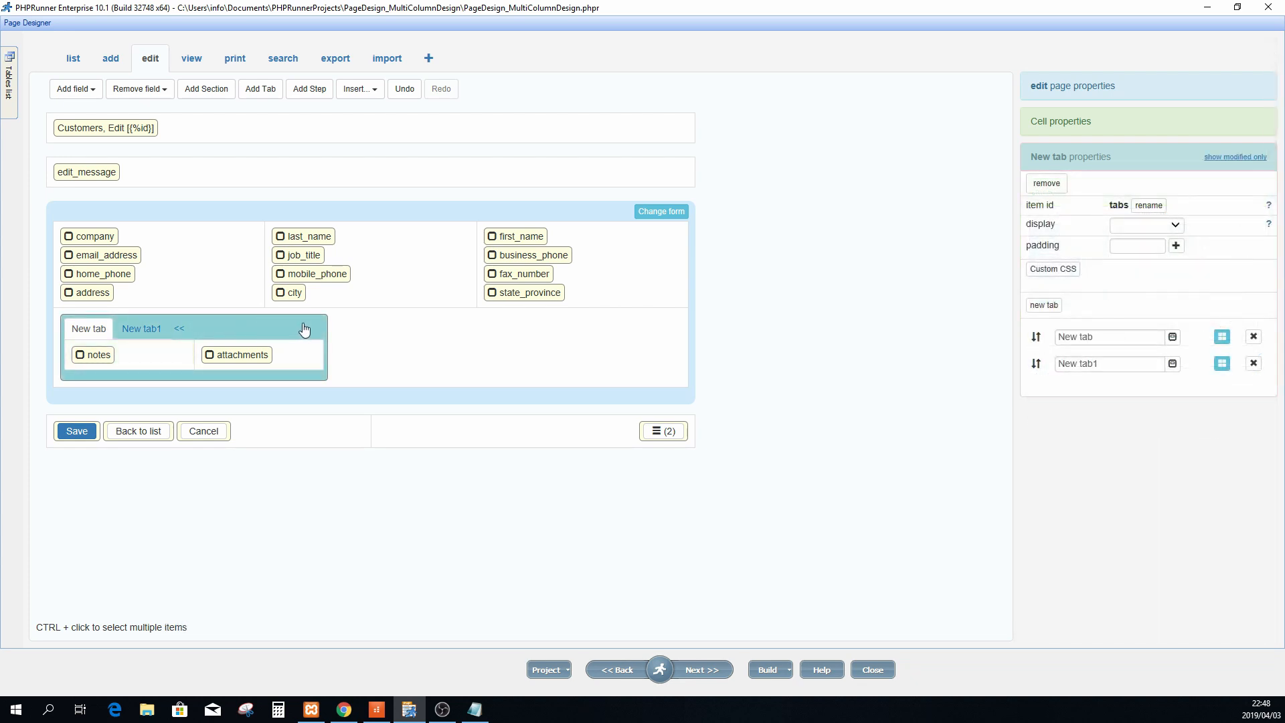
left_click(1098, 337)
key("BackSpace")
key("BackSpace")
key("BackSpace")
key("BackSpace")
key("BackSpace")
key("BackSpace")
key("BackSpace")
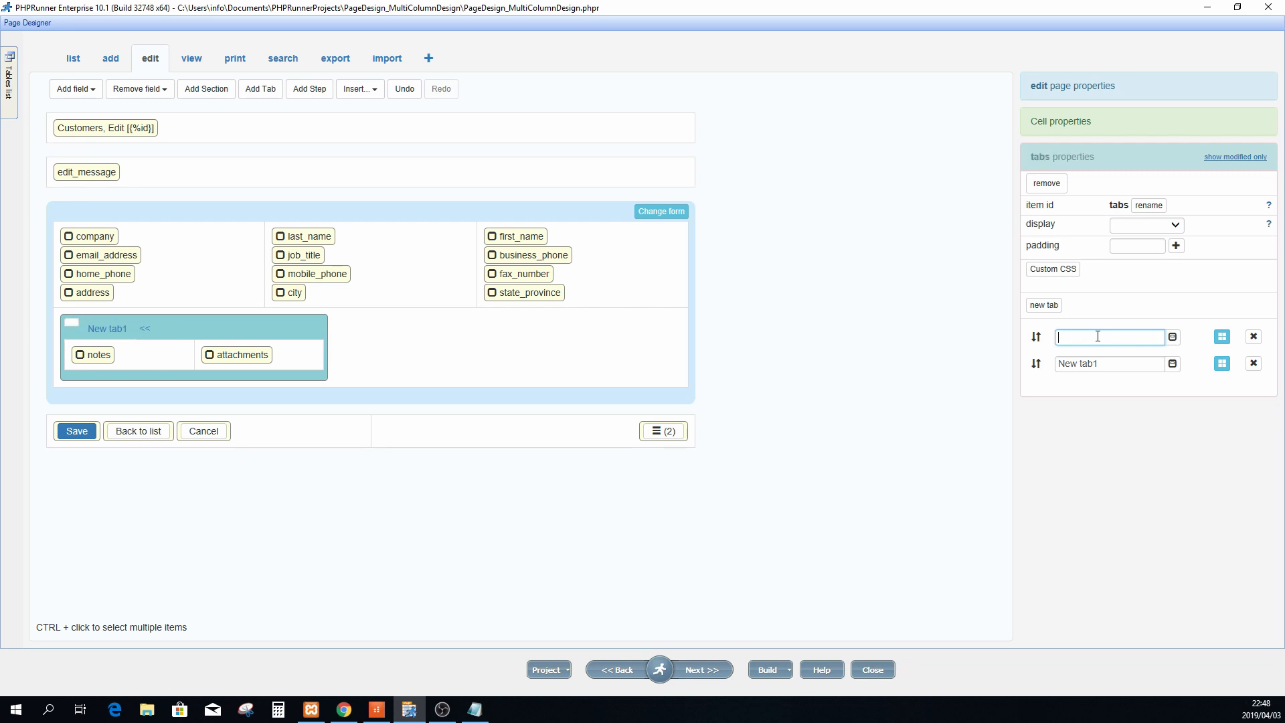
type("Corrie")
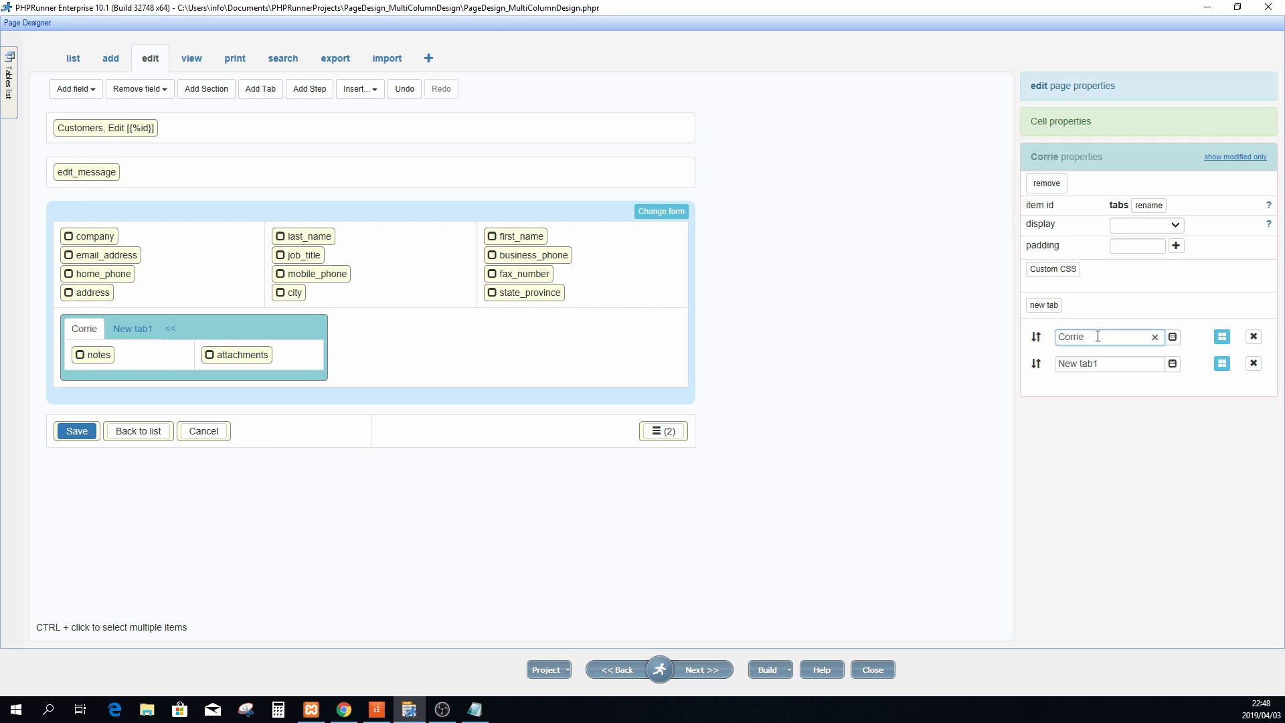
type(" 1")
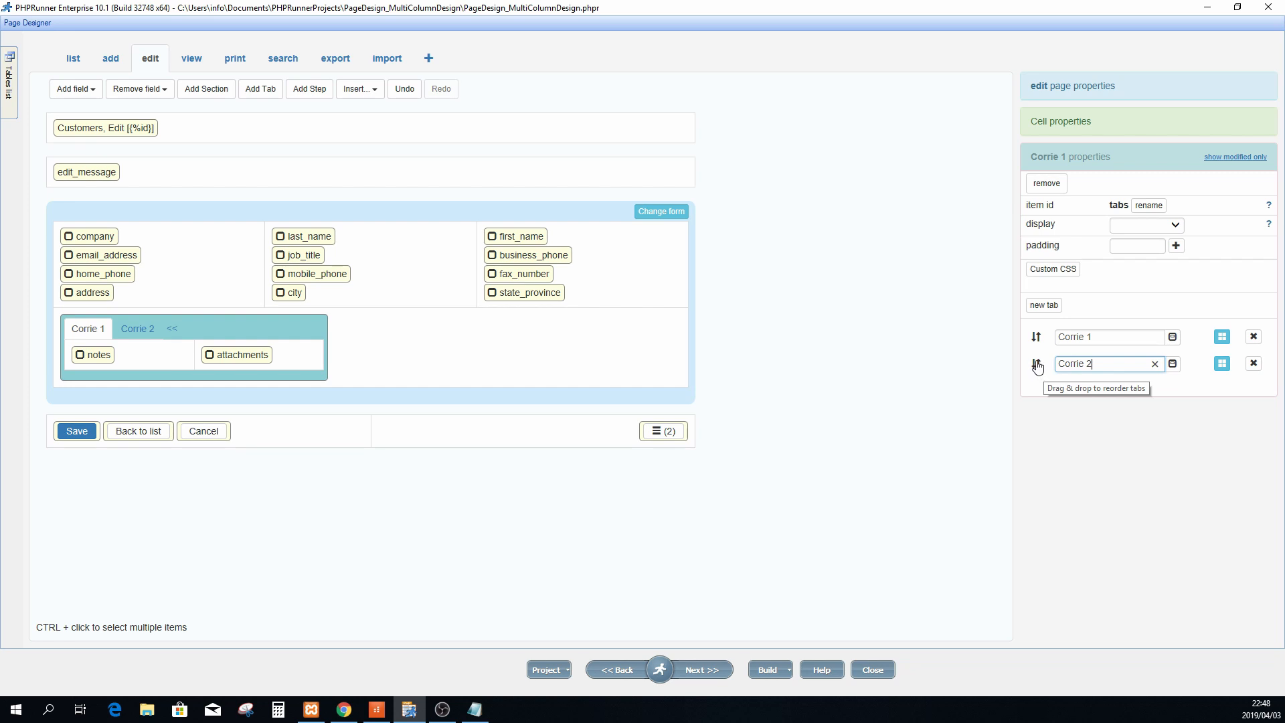
Swap the order of the two tabs and restore their original order
left_click_drag(1037, 367, 1040, 336)
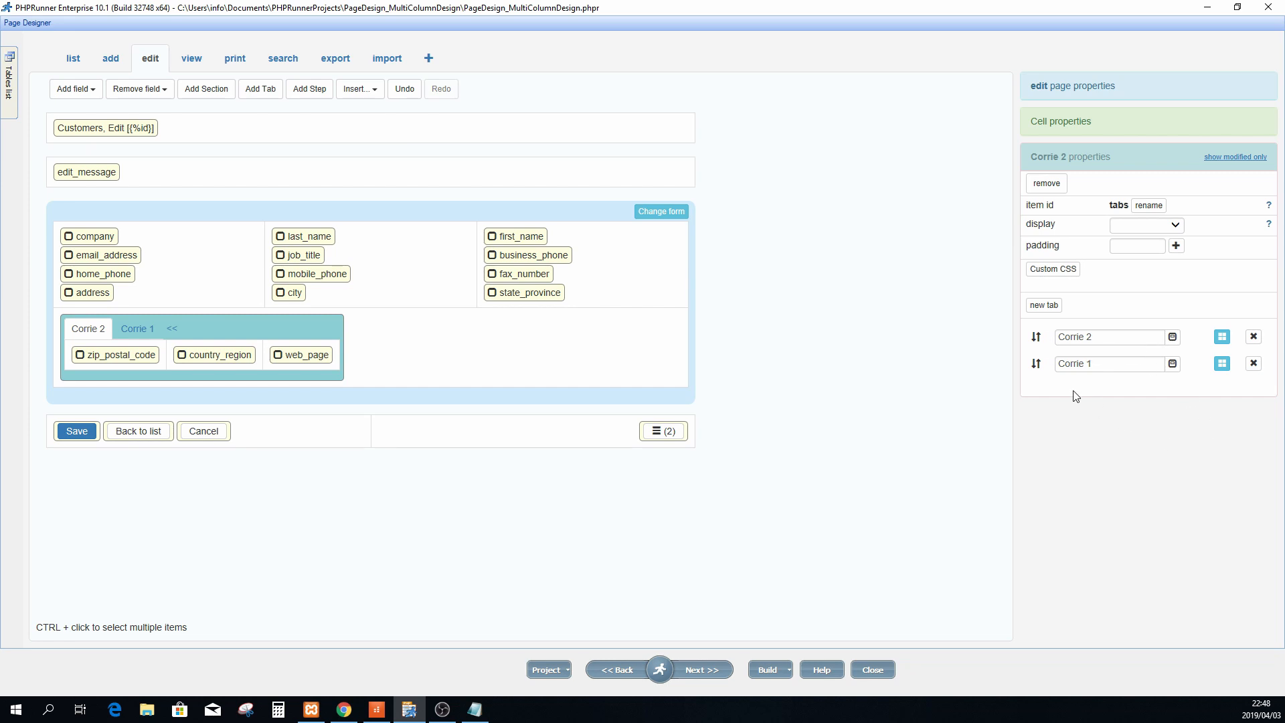
left_click_drag(1037, 364, 1035, 339)
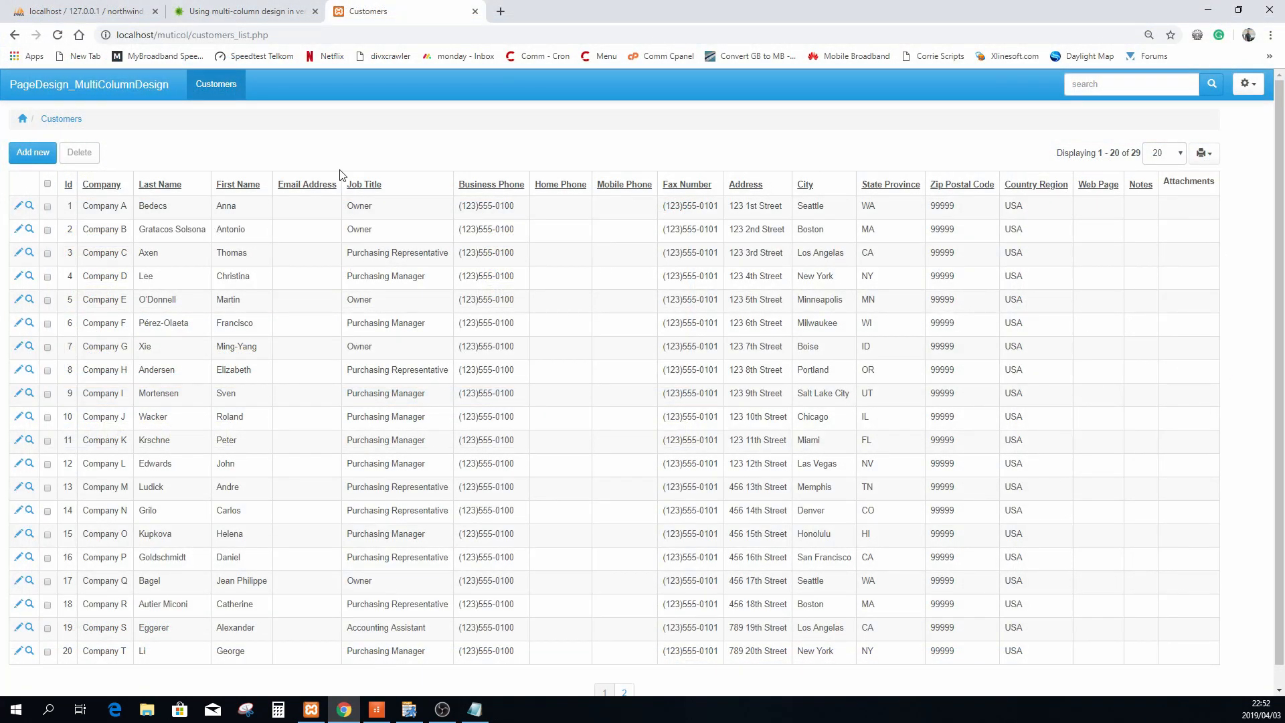
Open the Company B customer record for editing in the generated site and view the form's second tab
left_click(18, 231)
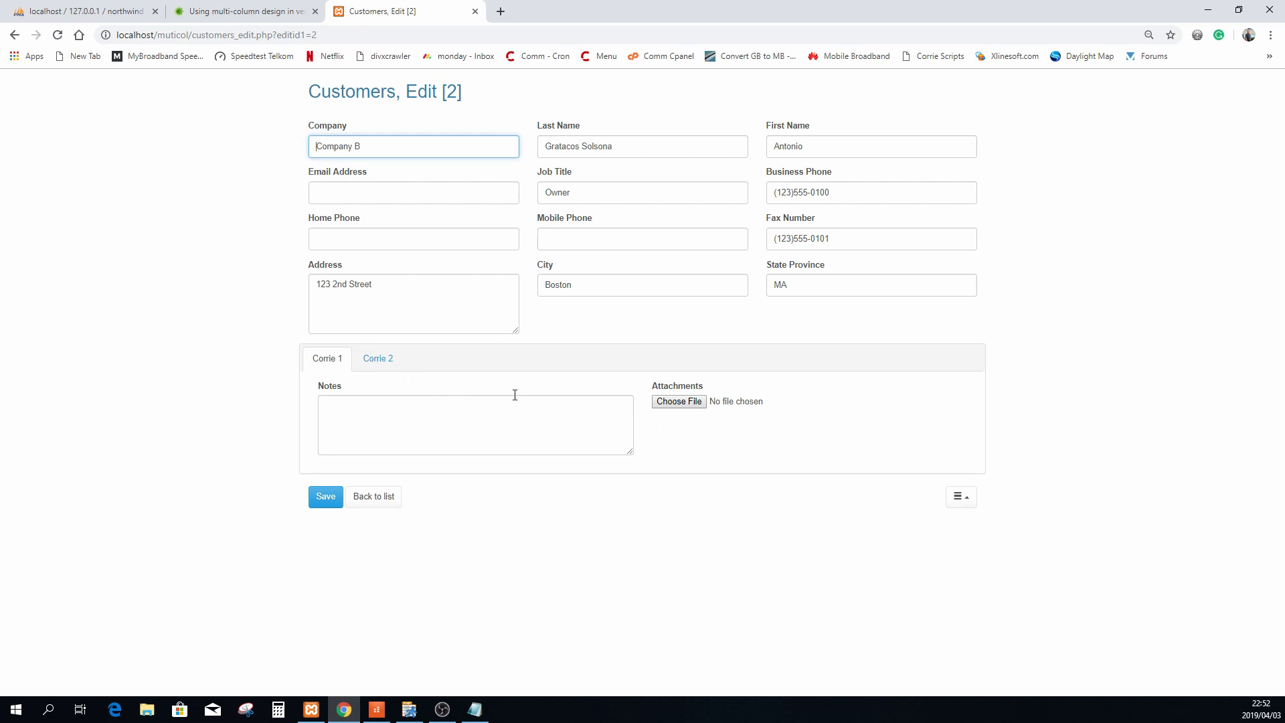
left_click(379, 360)
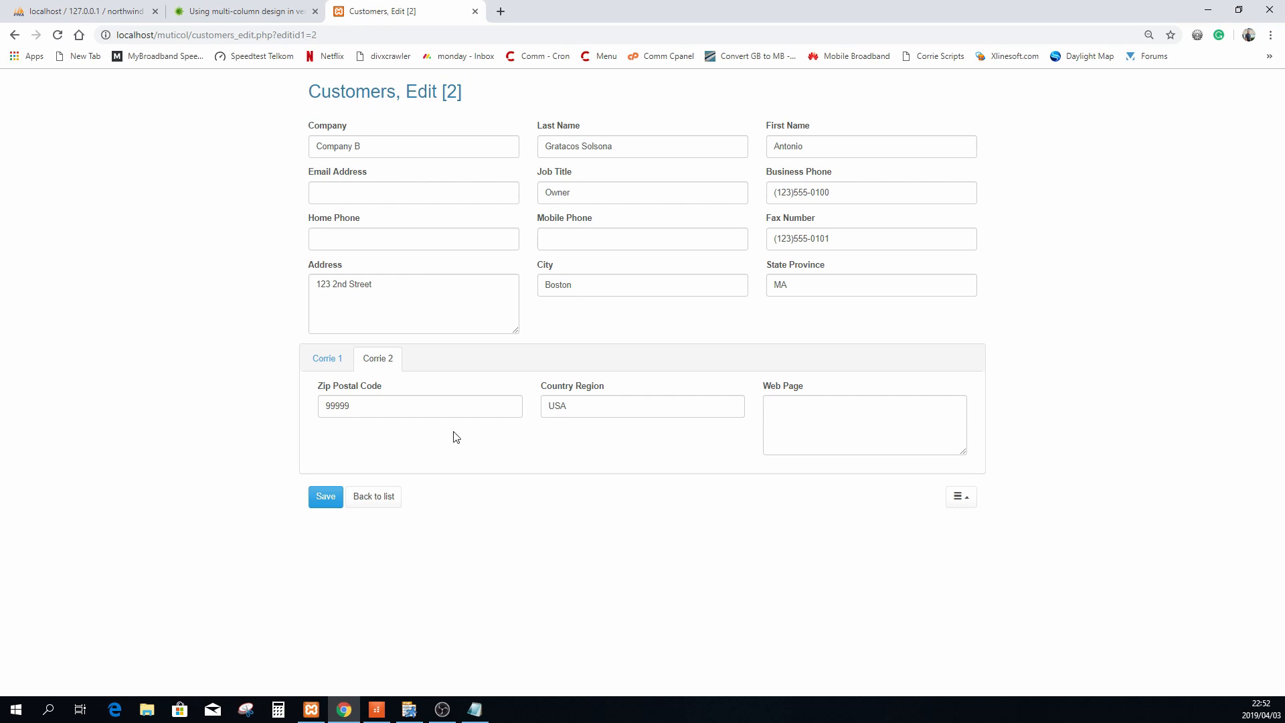
Return to the customer list, open the form for a new customer and review its full field layout
left_click(373, 496)
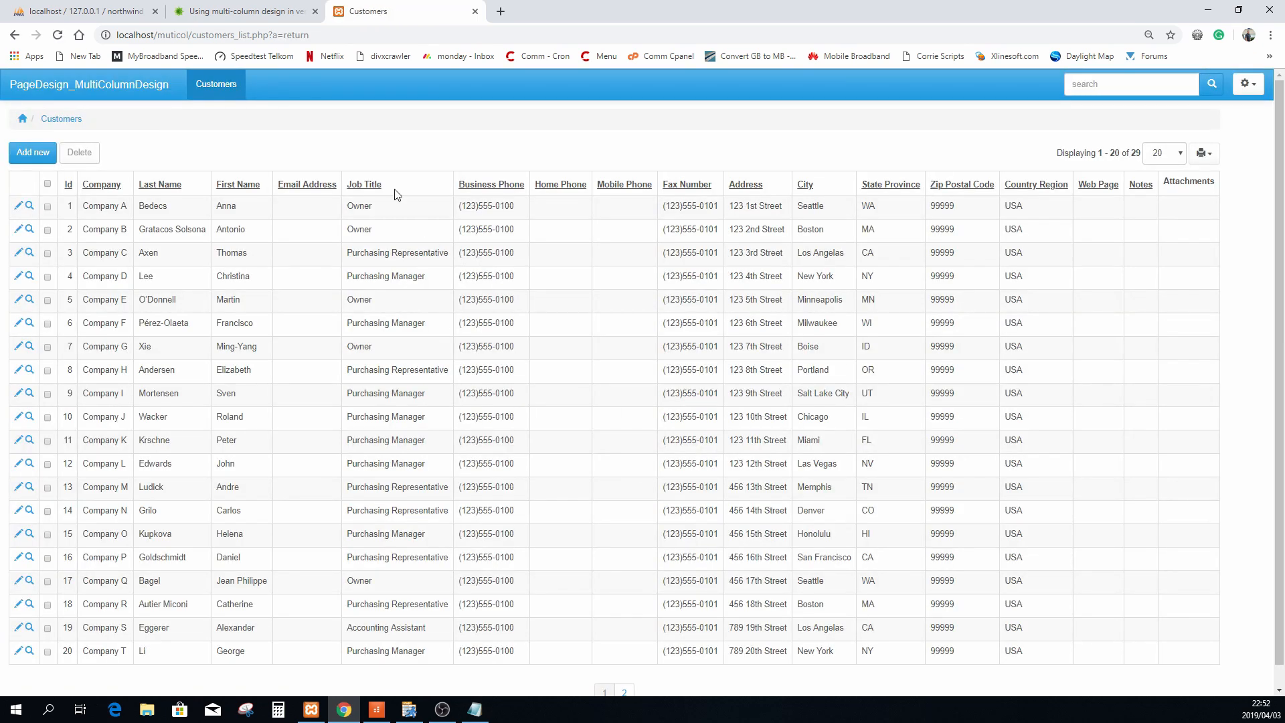
left_click(24, 155)
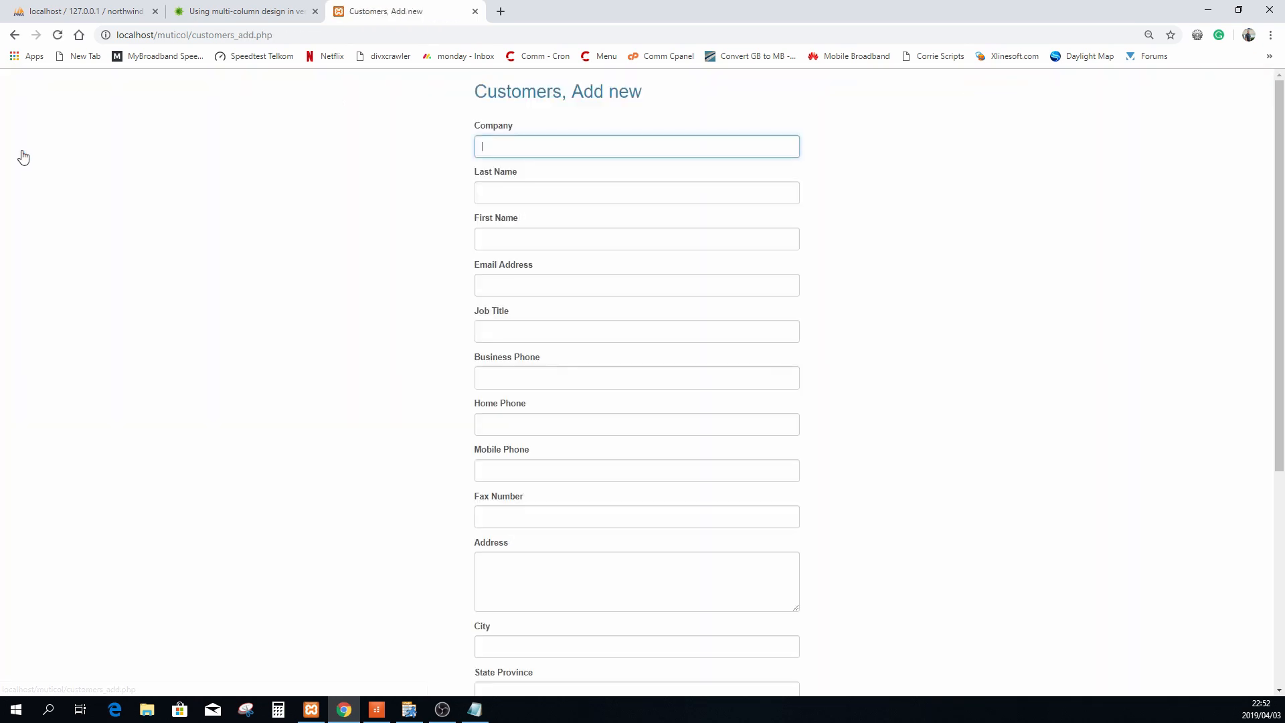
scroll(849, 304, "down", 5)
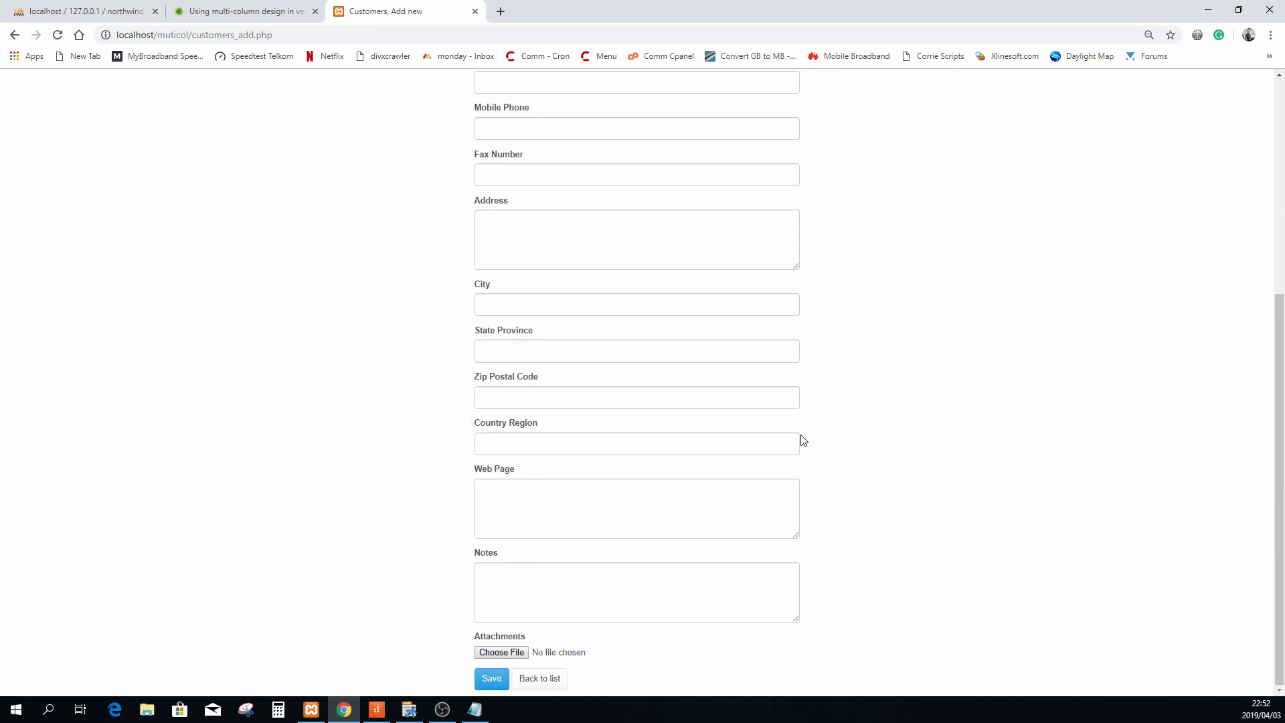
scroll(804, 439, "up", 5)
scroll(775, 332, "down", 5)
scroll(770, 340, "up", 5)
scroll(770, 340, "down", 5)
Switch to PHPRunner's page designer and copy the edit page's layout to the customers add page
left_click(410, 714)
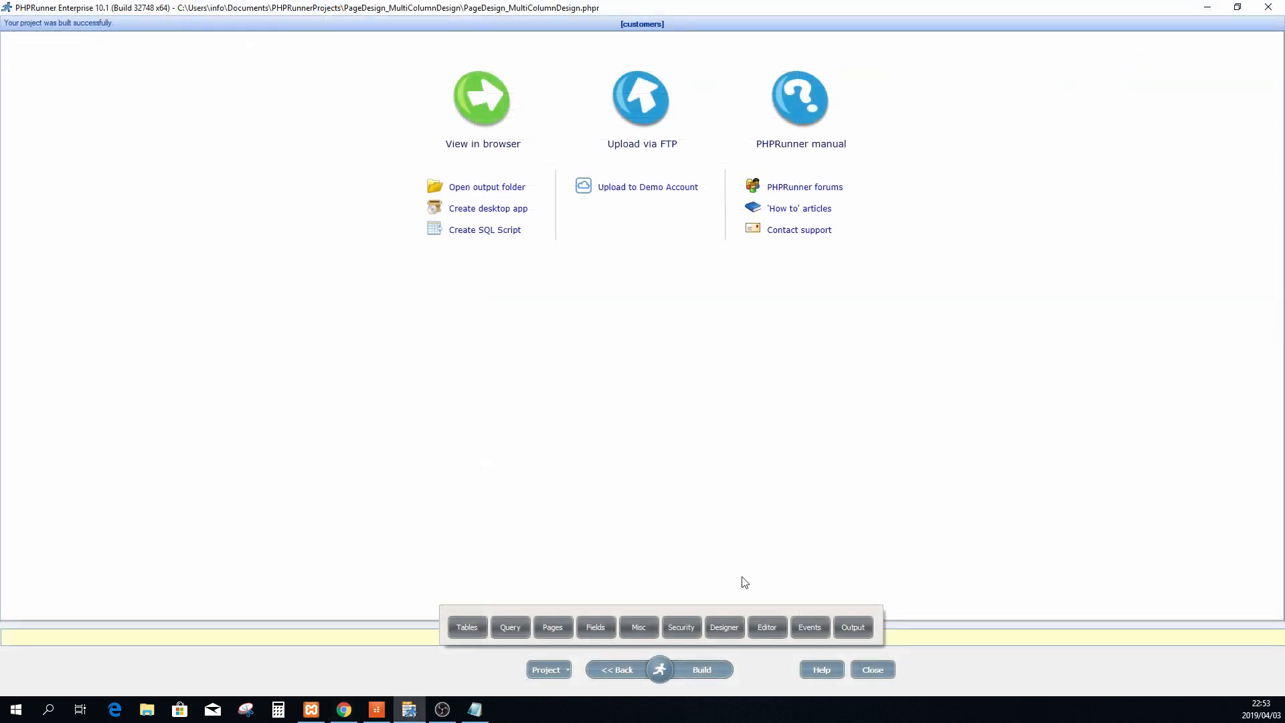
left_click(725, 627)
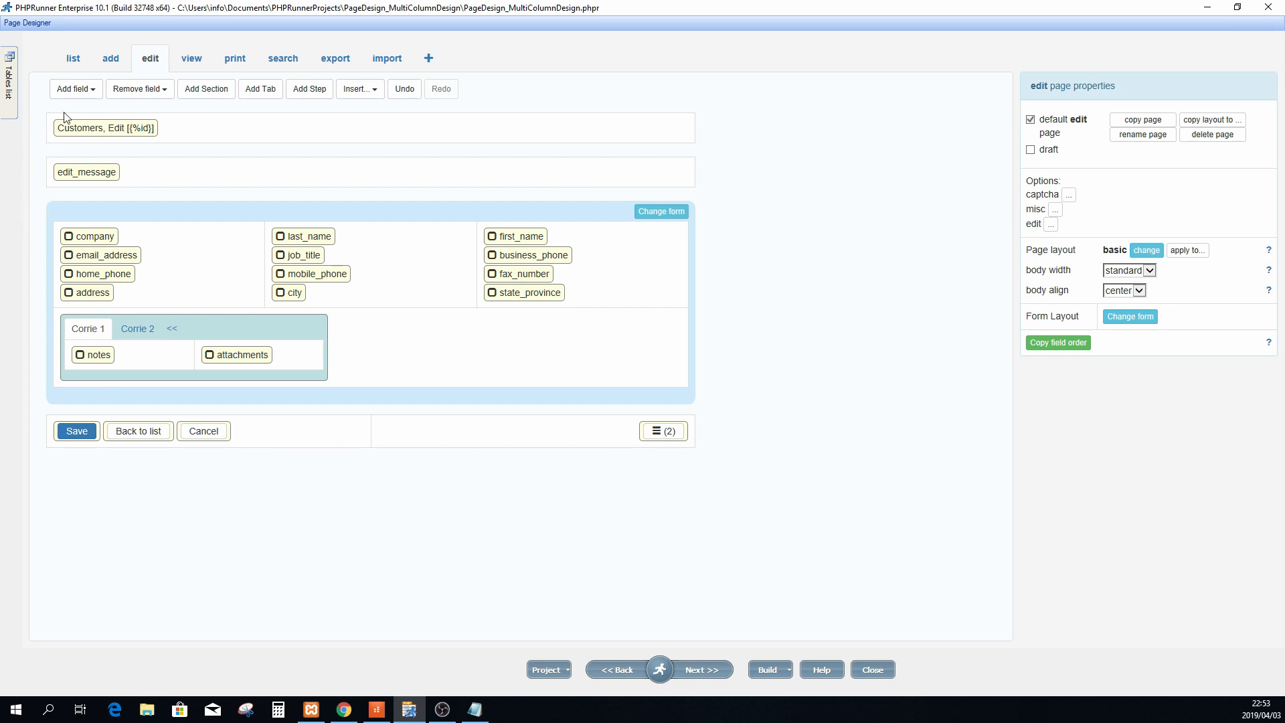
left_click(113, 61)
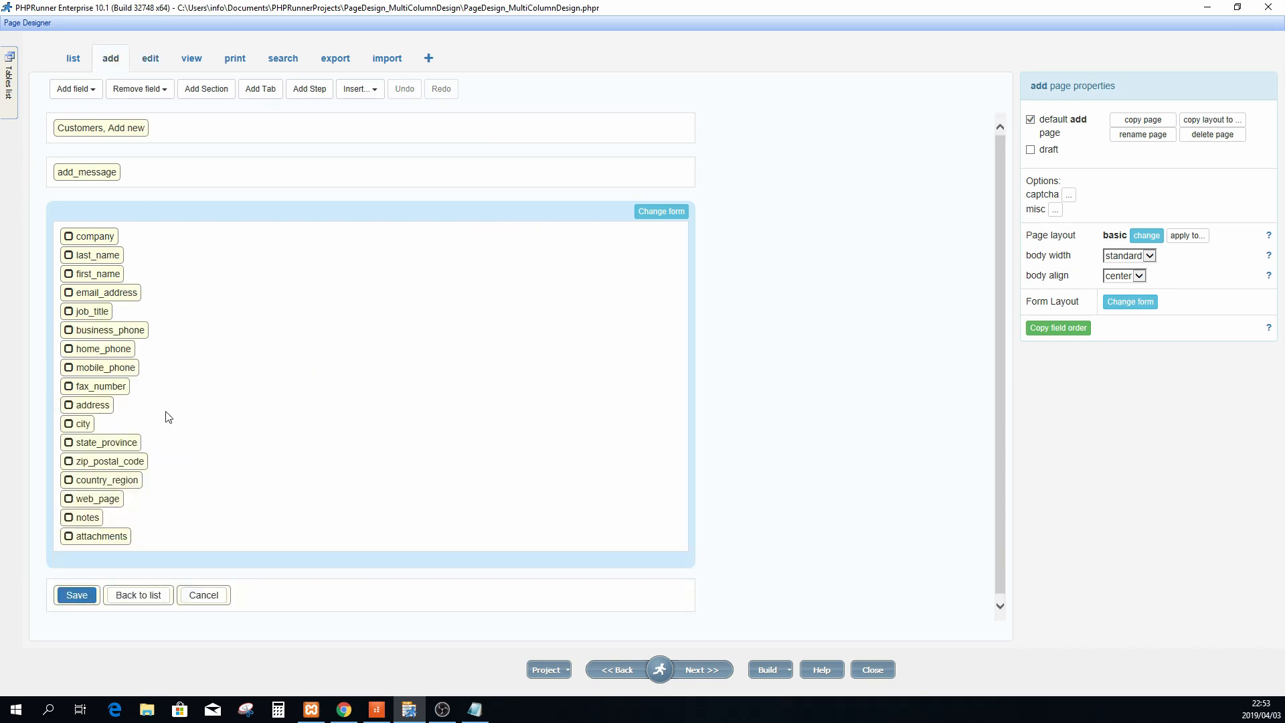
left_click(152, 60)
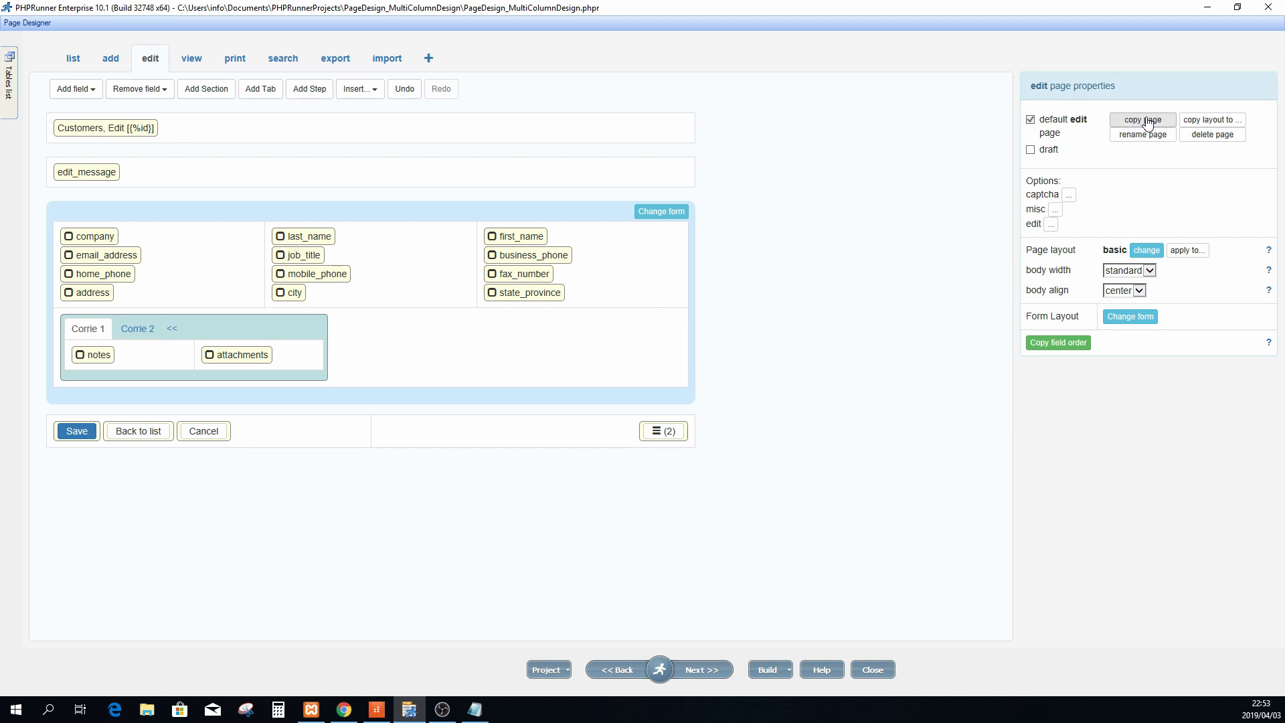
left_click(1210, 121)
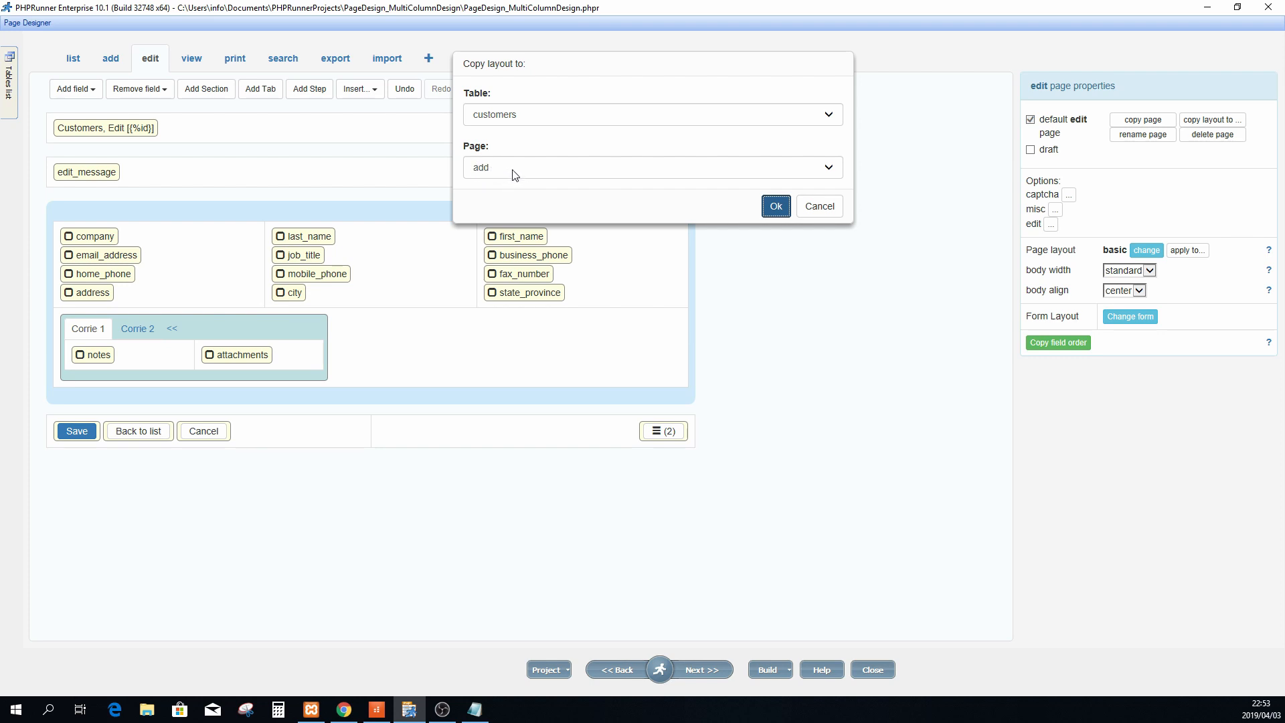
left_click(514, 175)
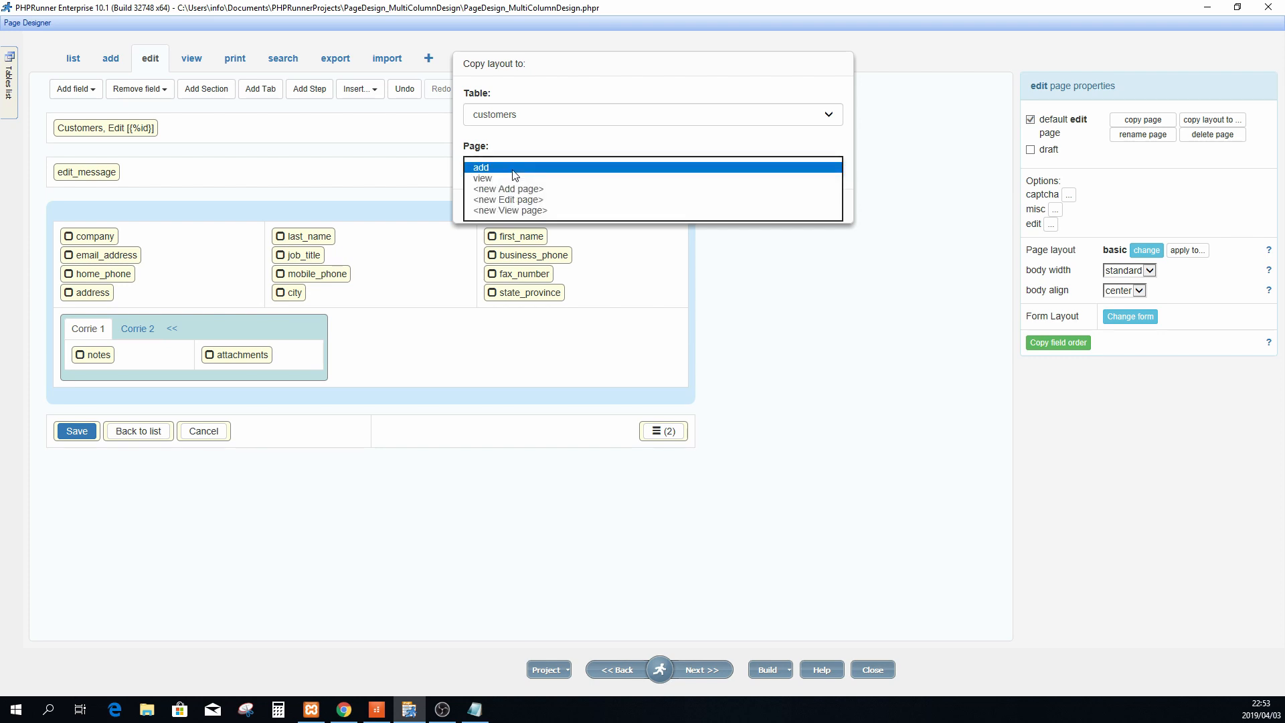
left_click(513, 169)
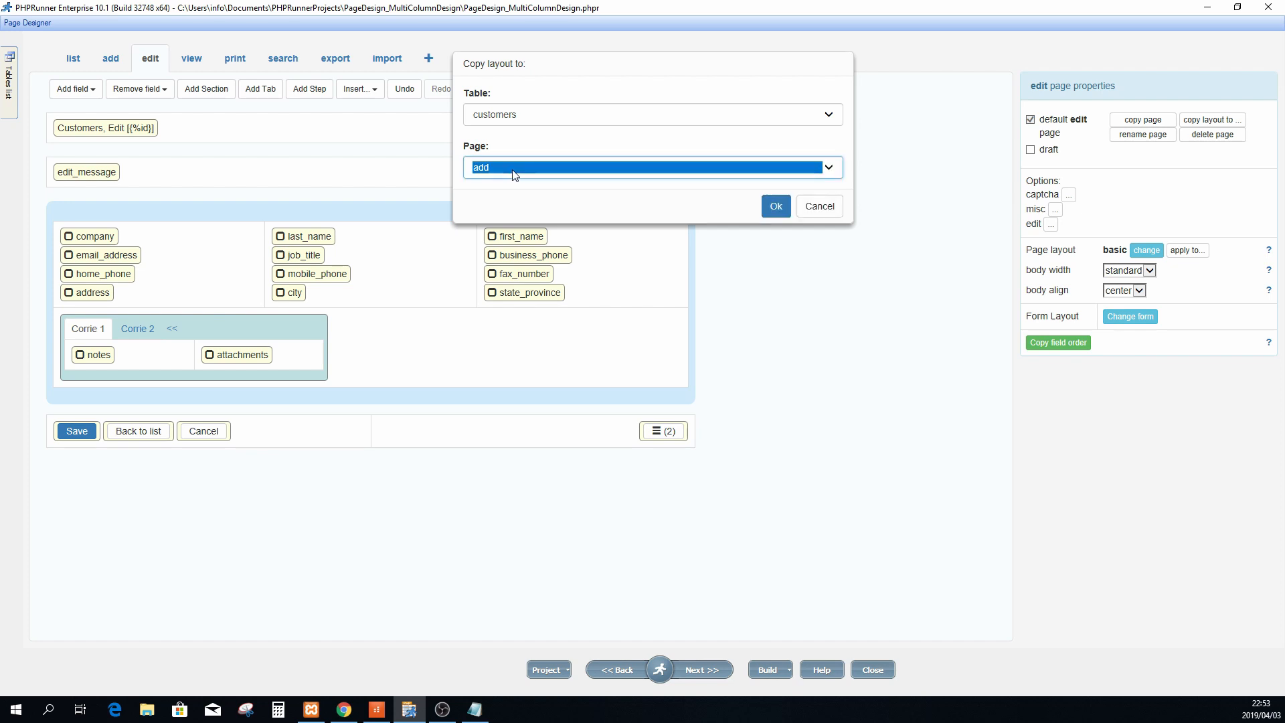
left_click(776, 207)
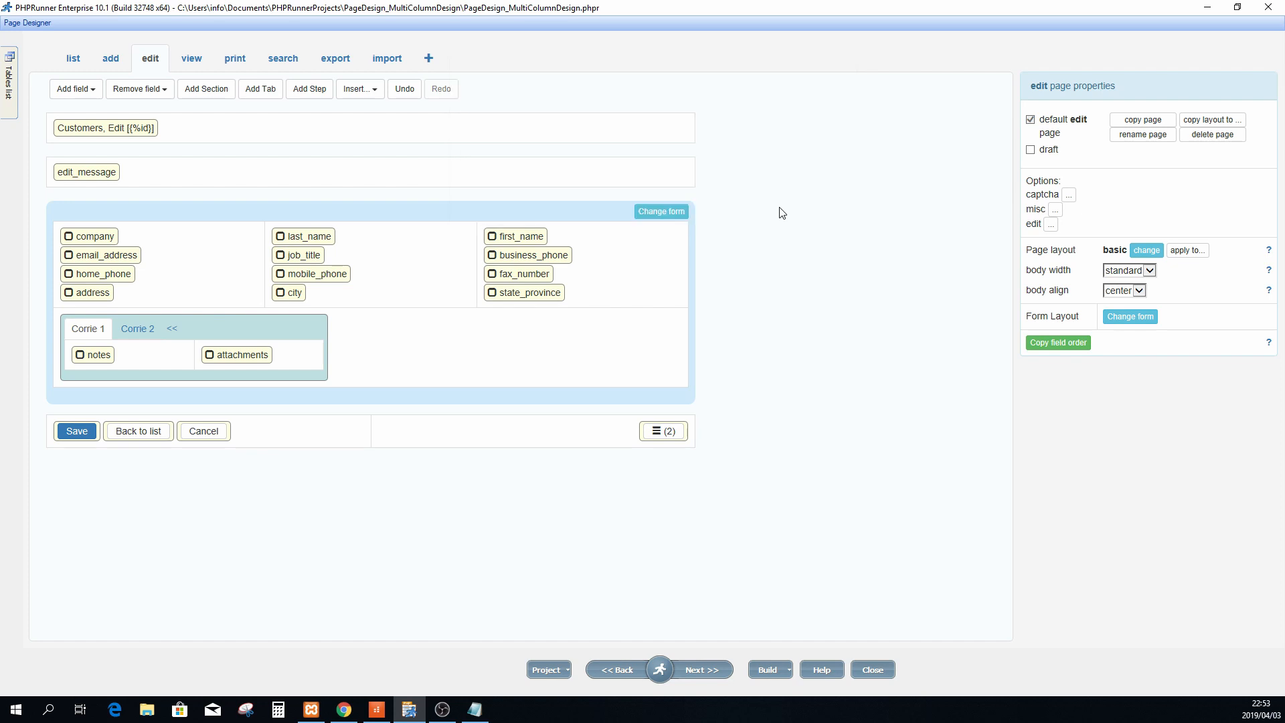
Copy the edit page's layout to the customers view page
left_click(1189, 120)
left_click(620, 168)
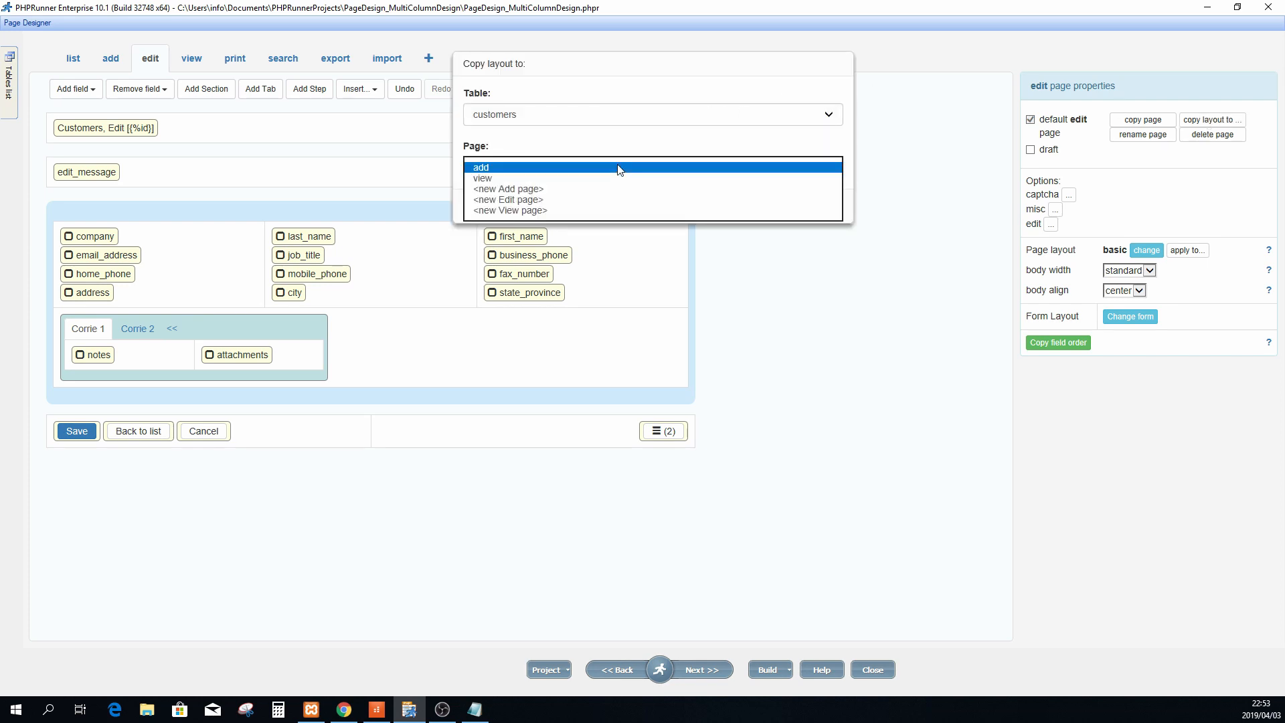
left_click(498, 178)
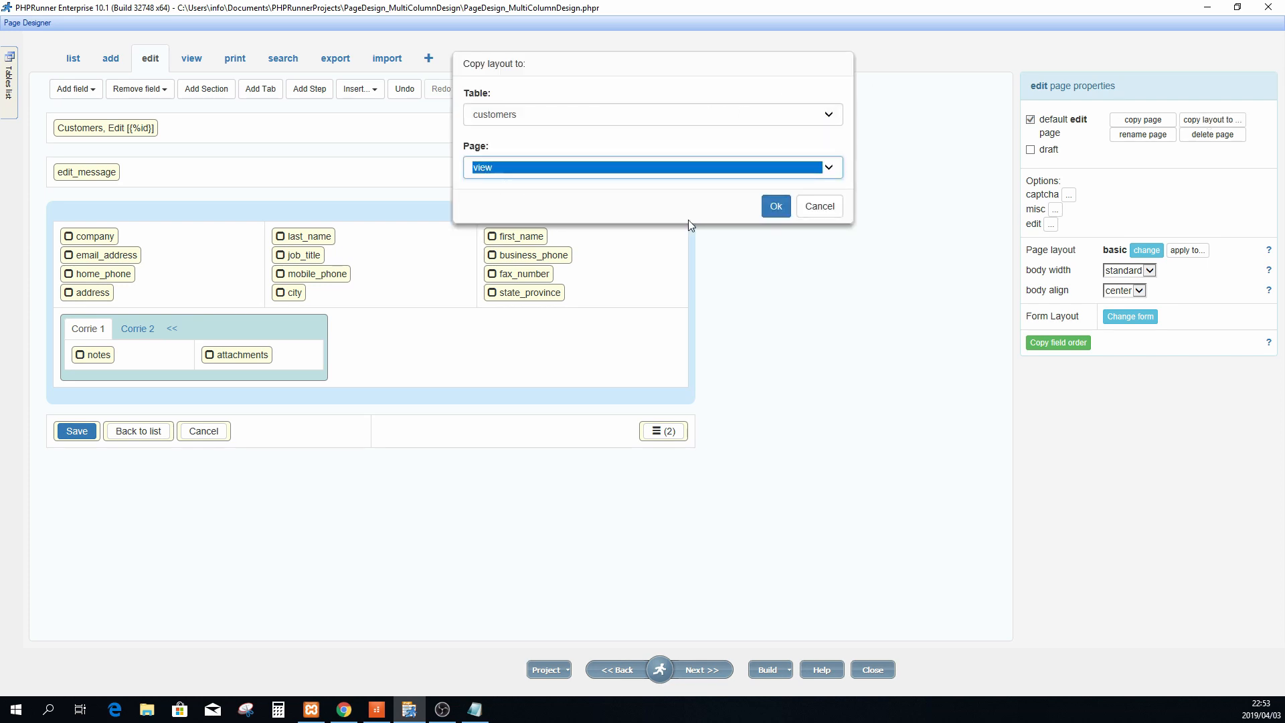
left_click(776, 208)
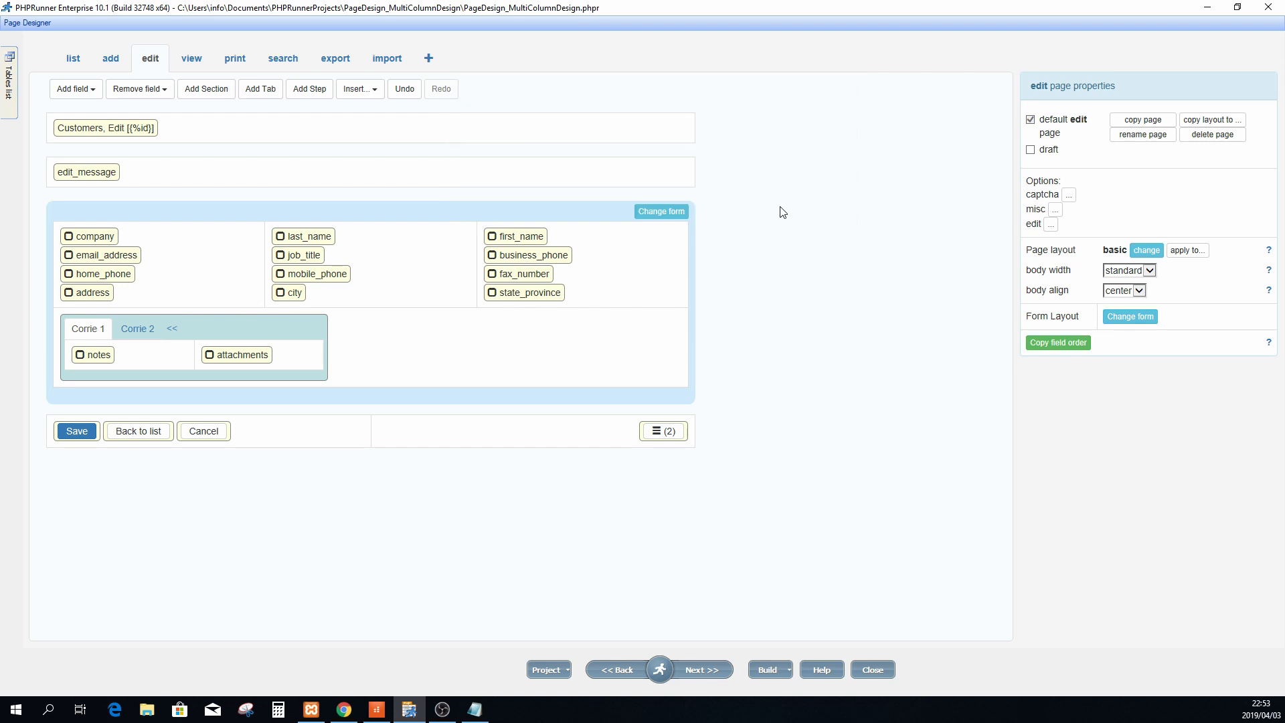
Compare the layouts of the add, edit and view pages in the designer
left_click(110, 60)
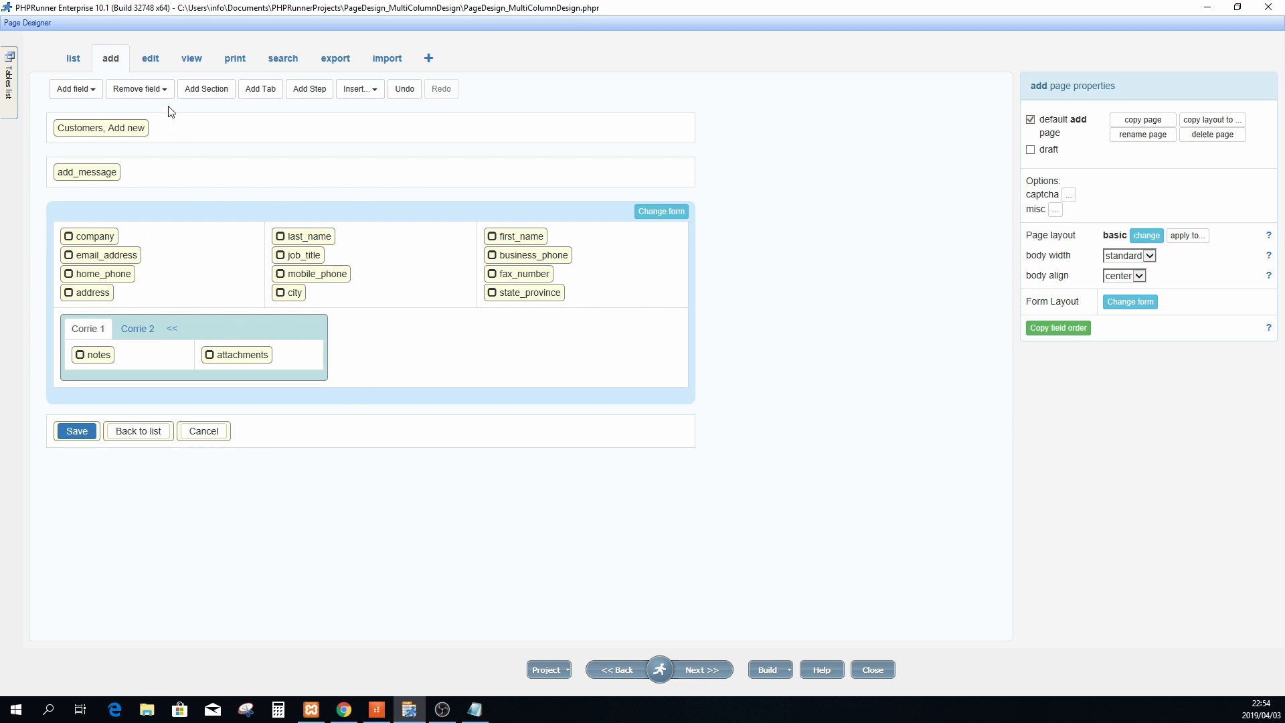
left_click(151, 60)
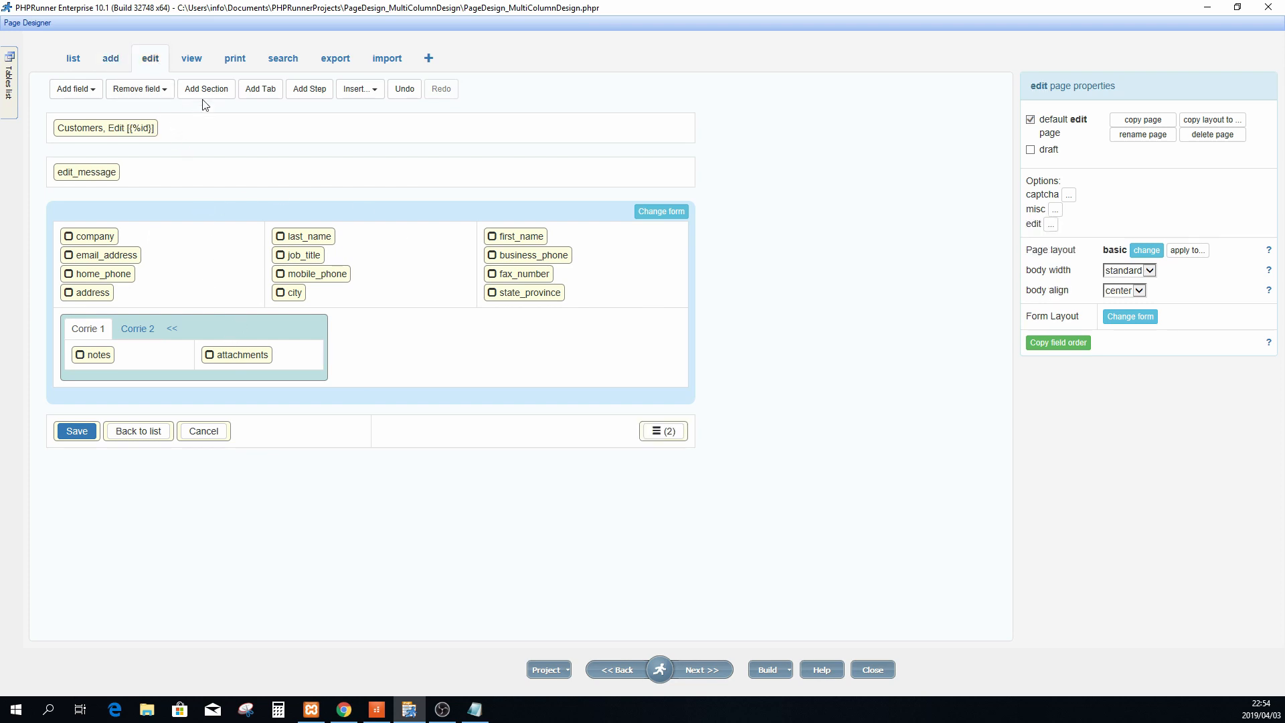
left_click(194, 61)
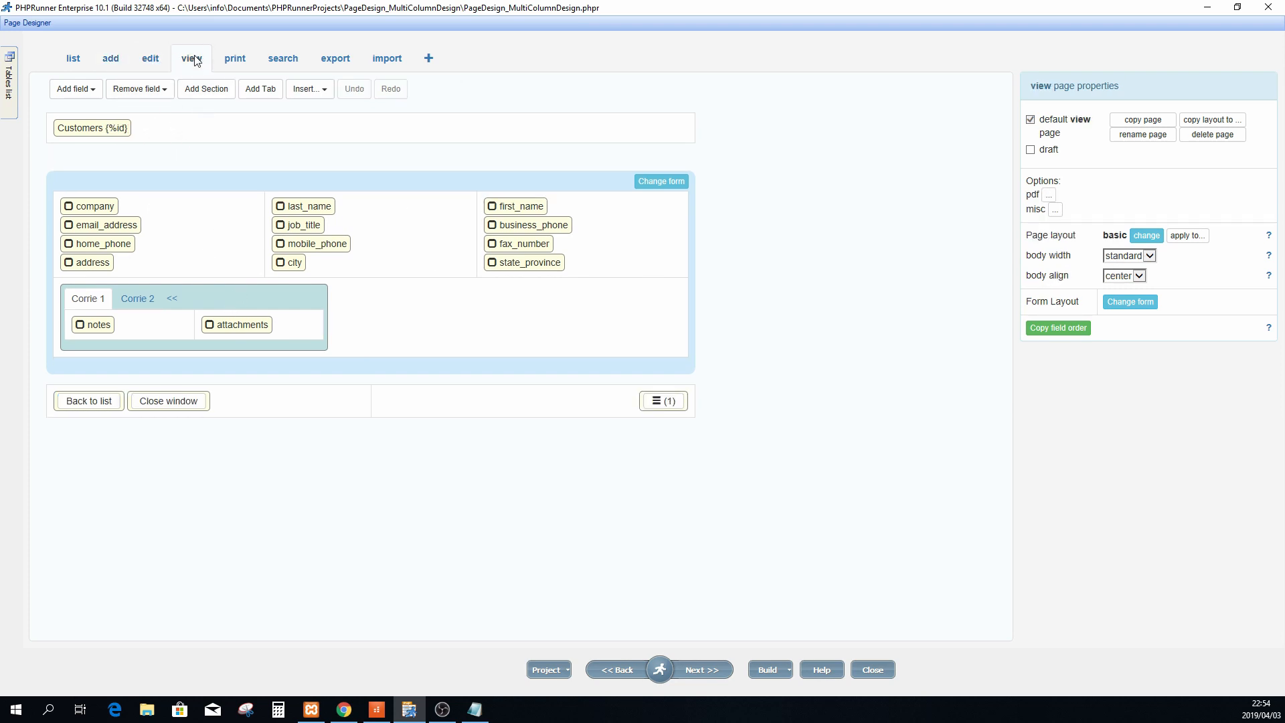
Switch to Chrome and check the generated add form, Company A's edit and view pages, and Company D's edit form
mouse_move(660, 669)
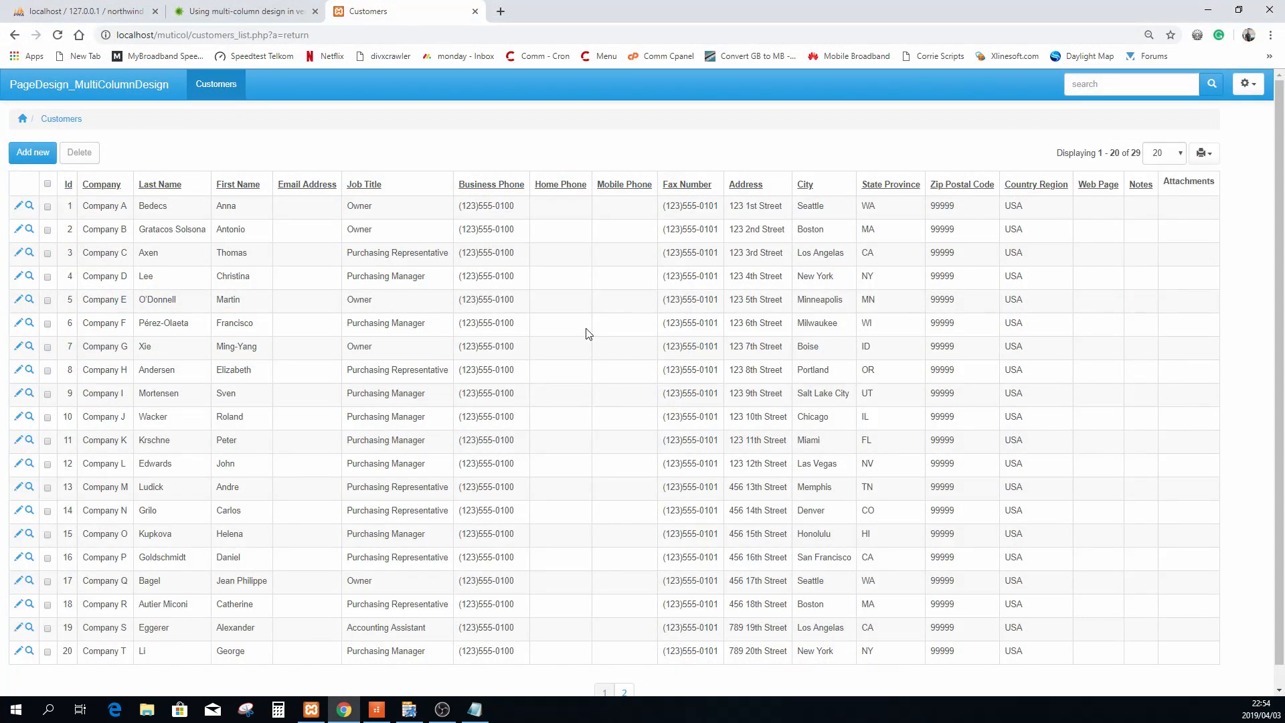
left_click(32, 153)
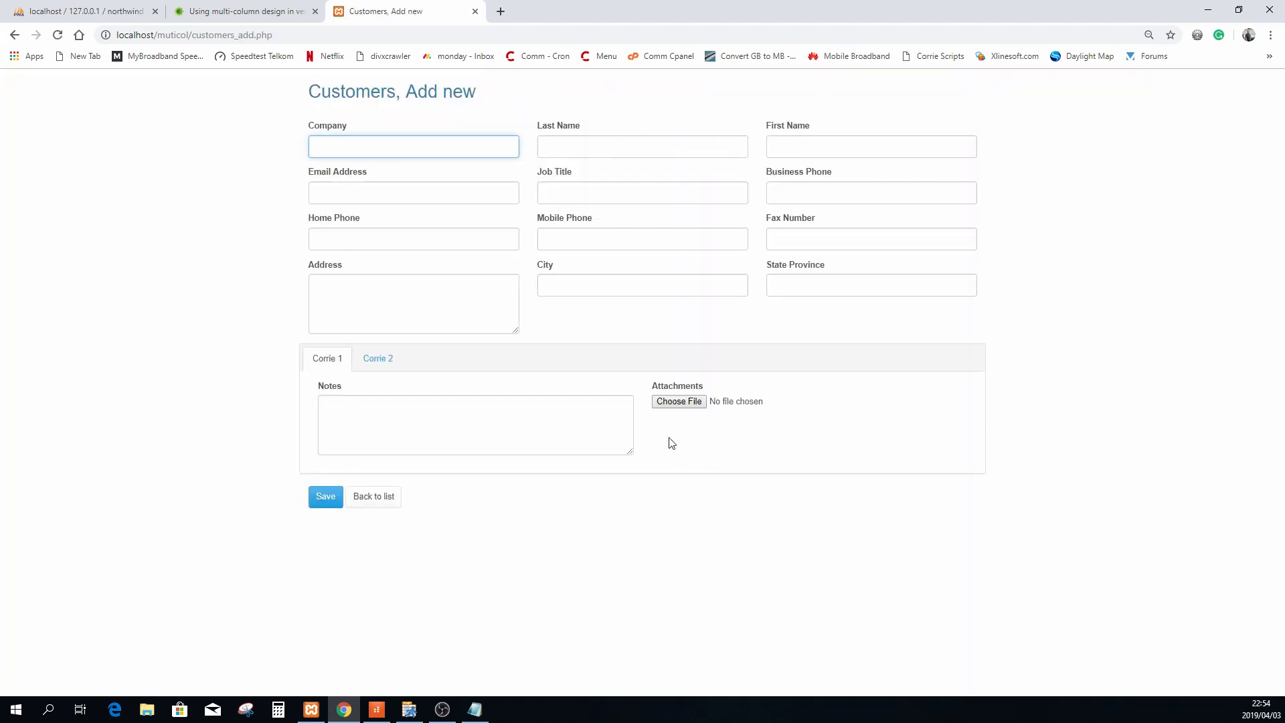
left_click(380, 497)
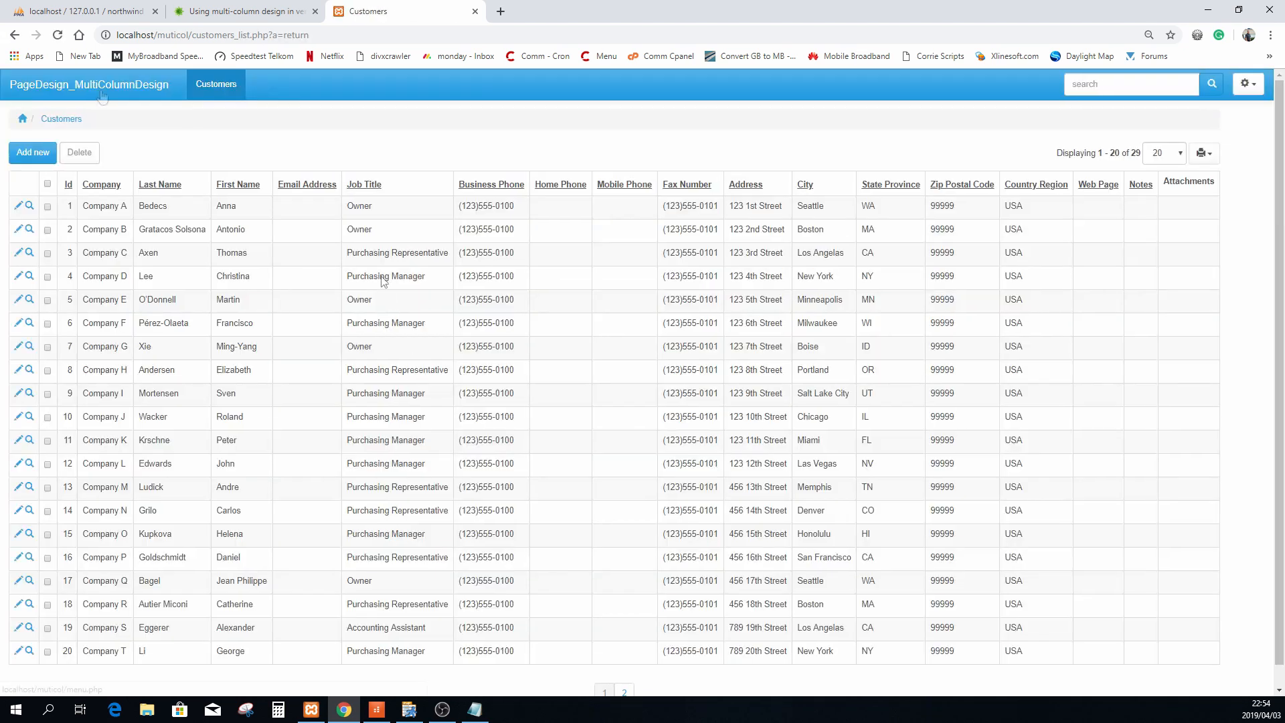
left_click(18, 206)
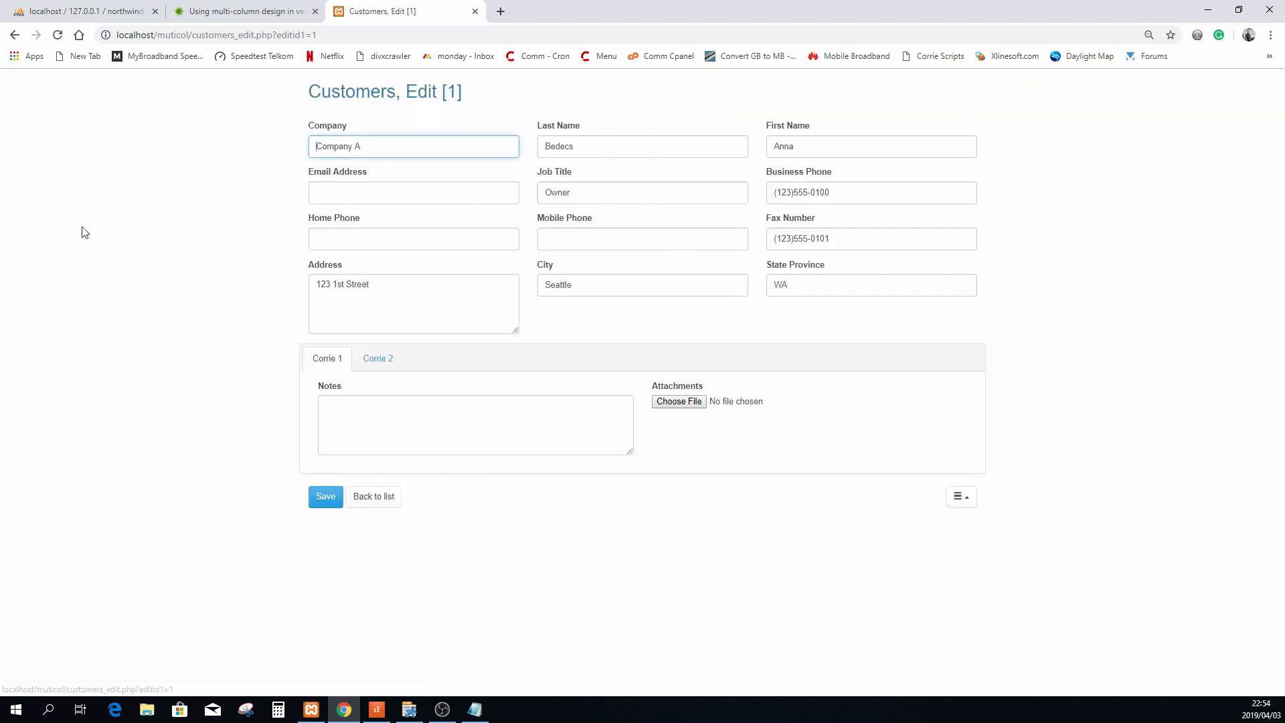
left_click(387, 497)
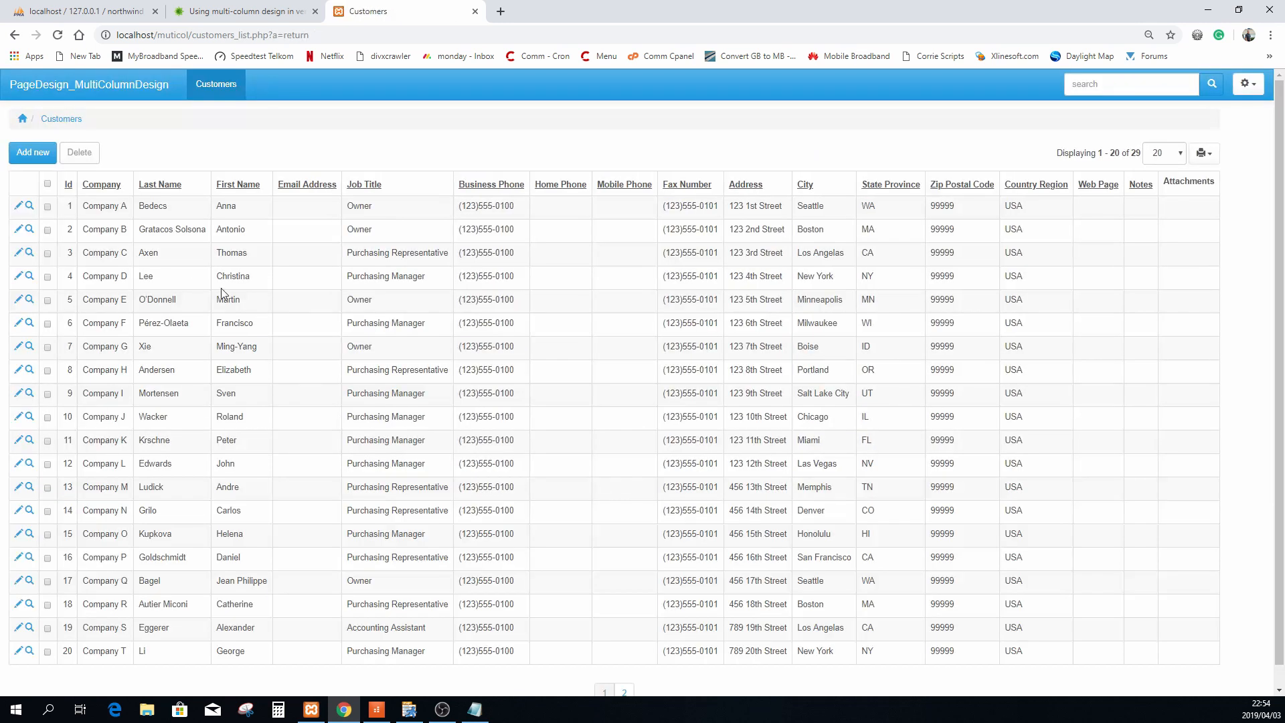
left_click(30, 207)
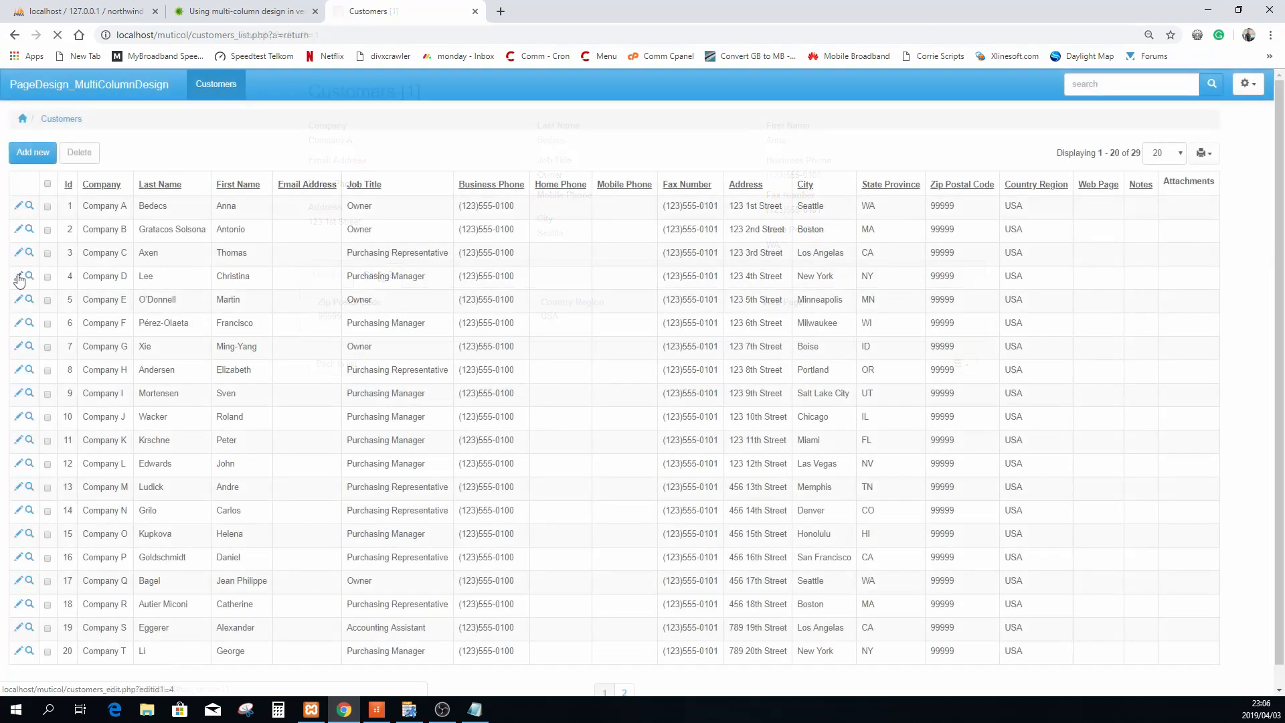
left_click(19, 277)
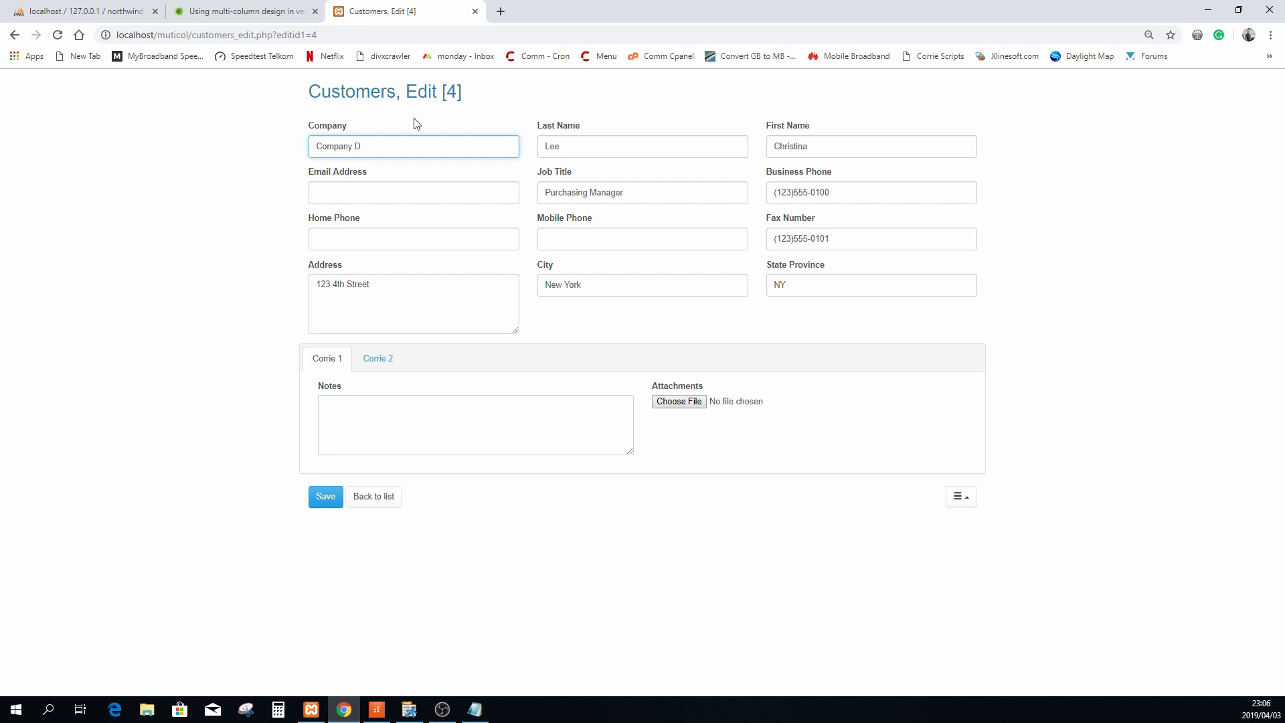
Switch to PHPRunner and set the edit page's form to 2 columns with labels inline with controls
left_click(409, 711)
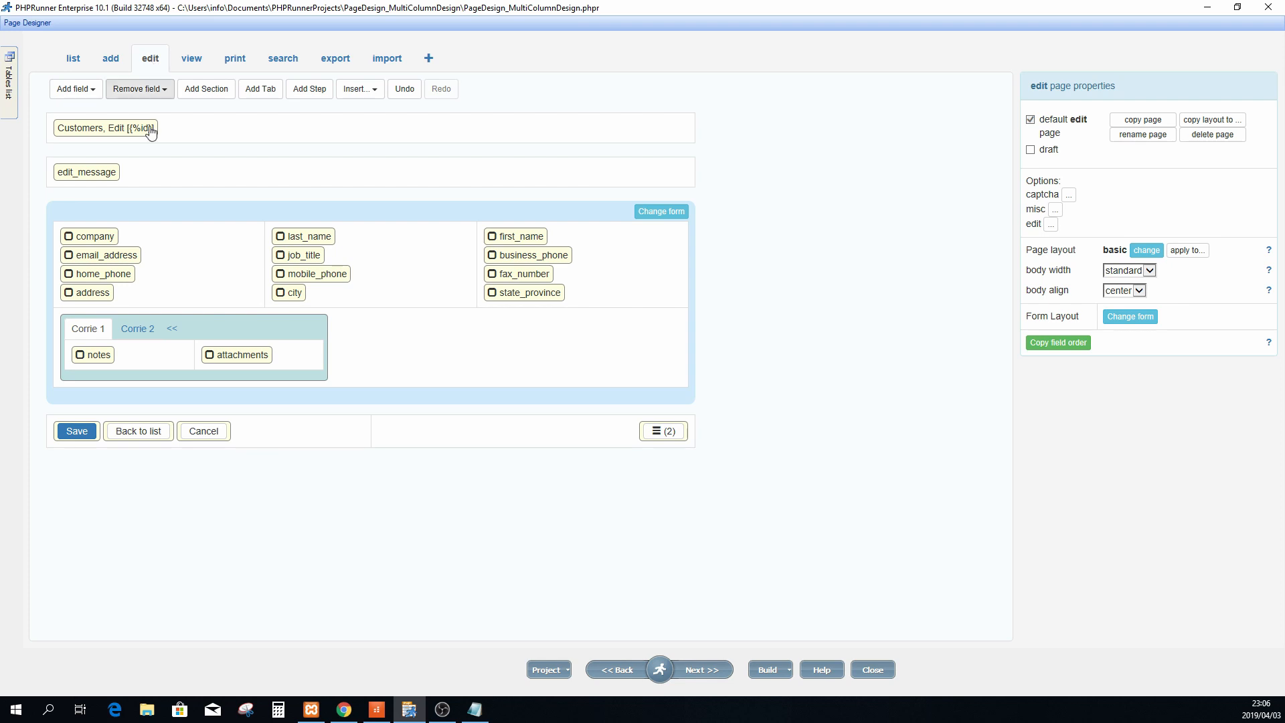
left_click(672, 213)
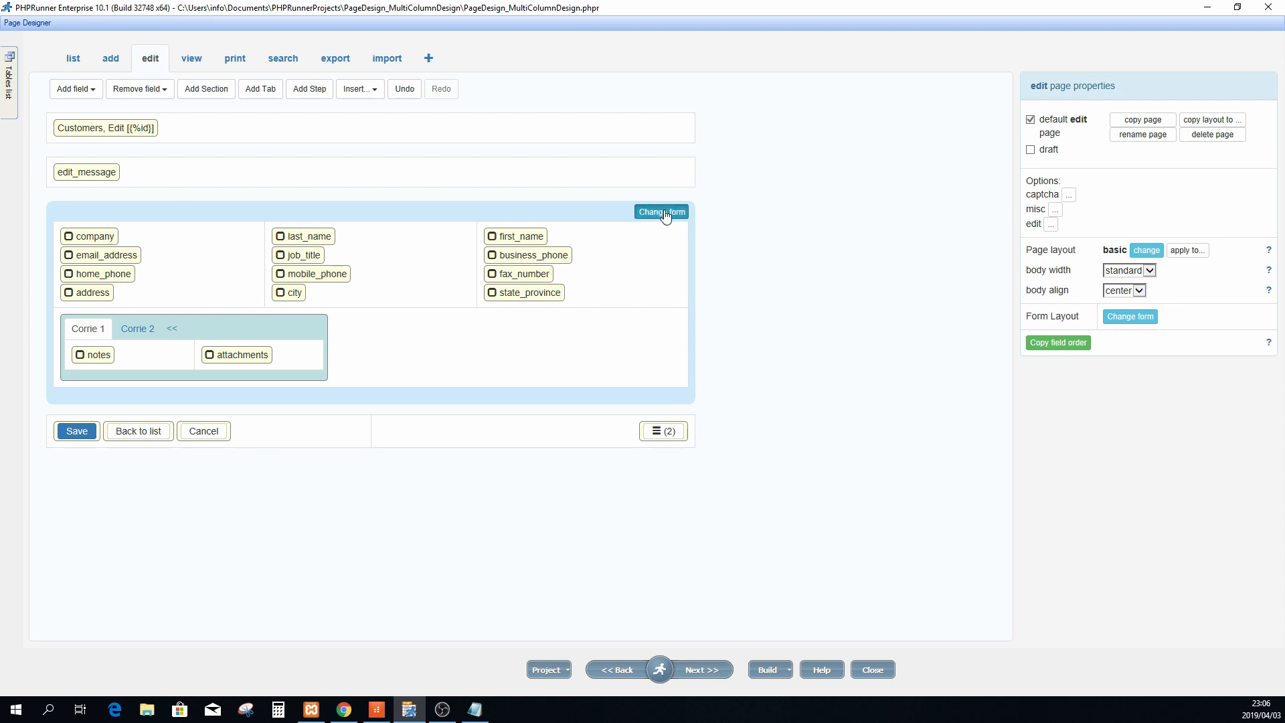
left_click(468, 140)
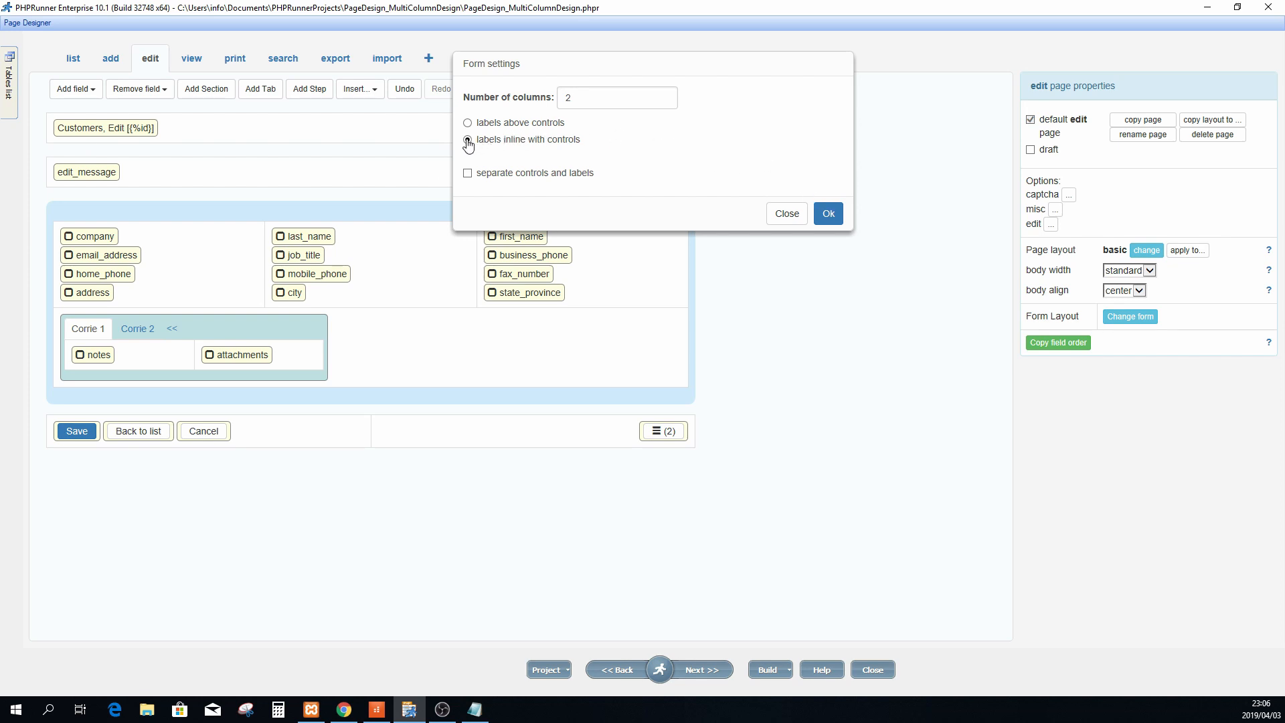
left_click(829, 214)
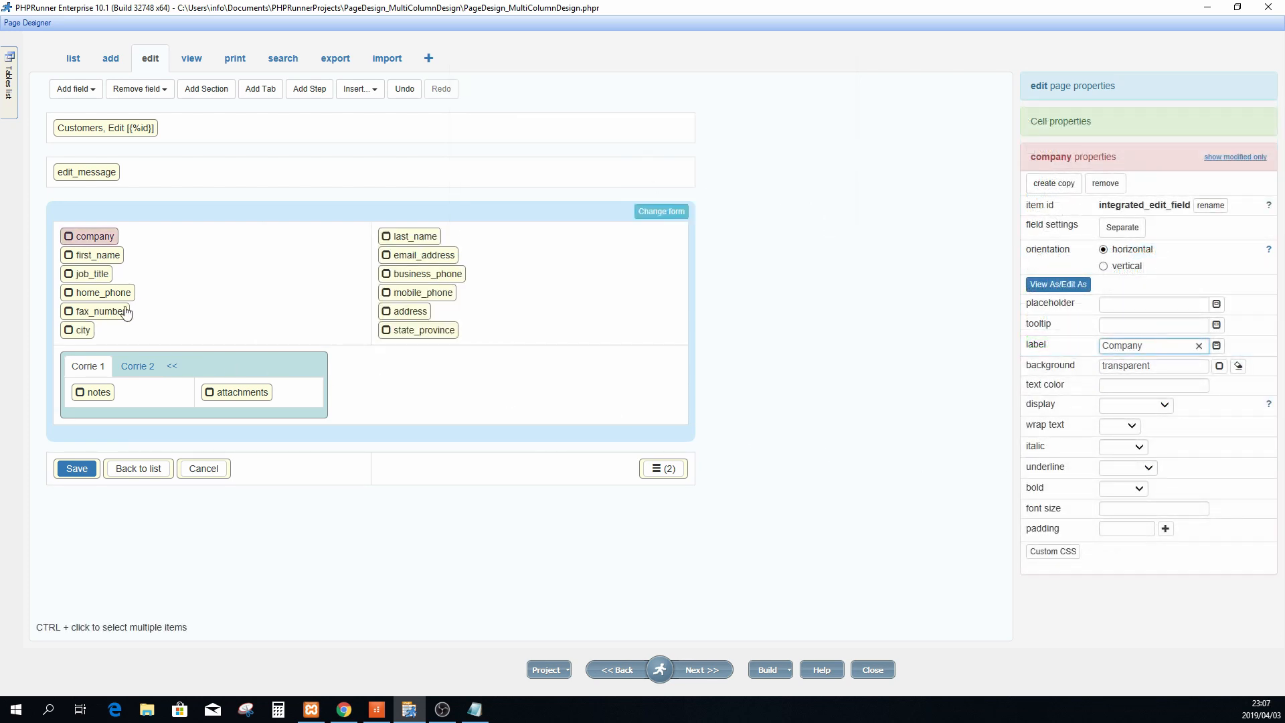
Examine the properties of the company, first_name, job_title, home_phone, fax_number and last_name fields on the edit page
left_click(97, 238)
left_click(104, 258)
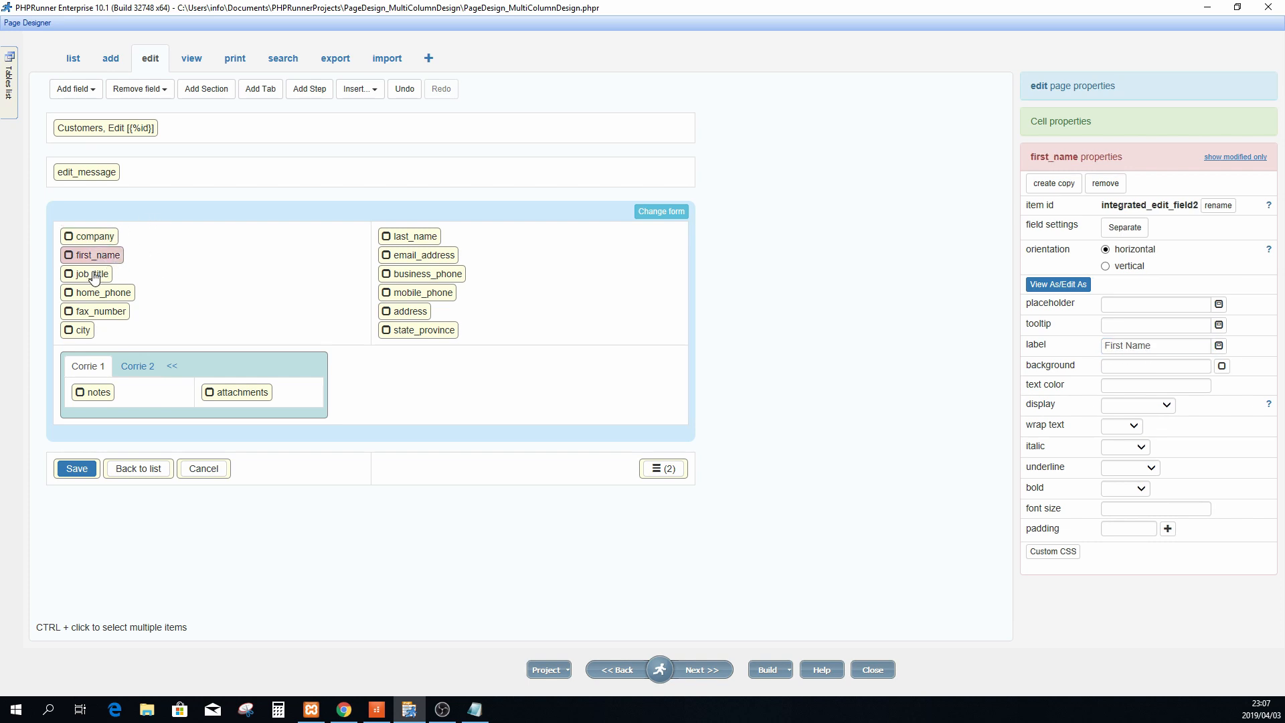
left_click(92, 275)
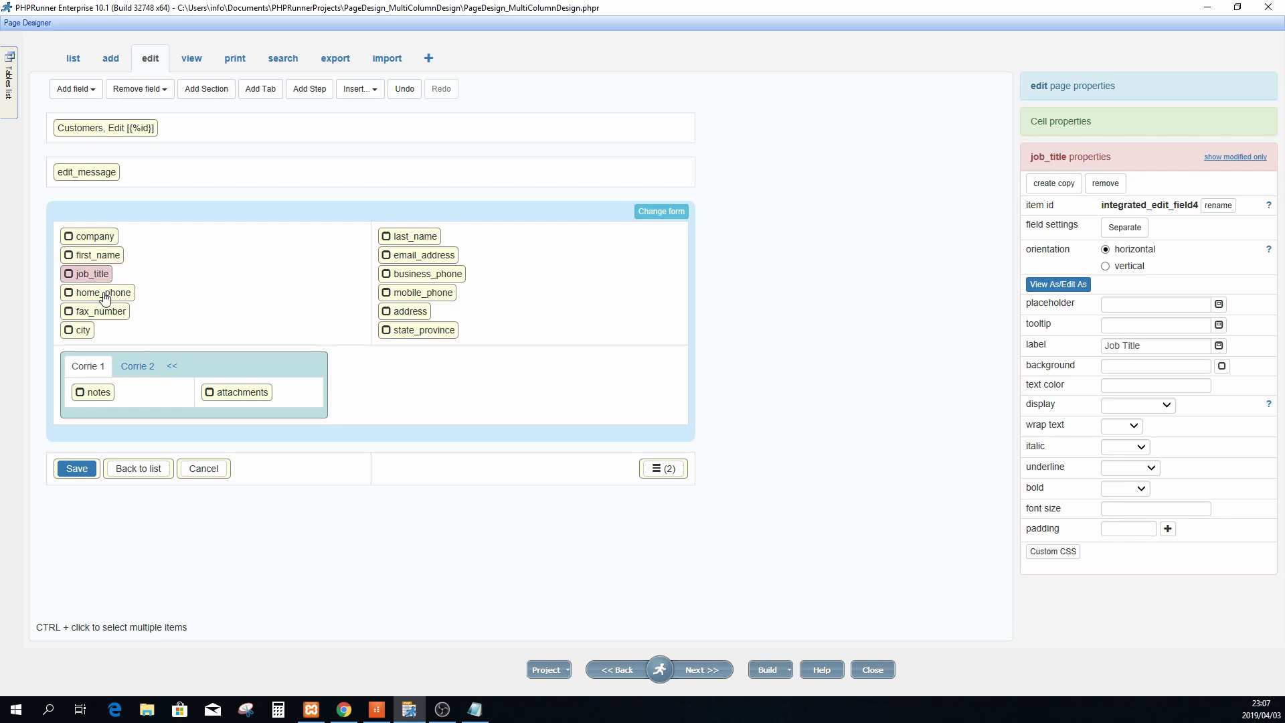
left_click(104, 296)
left_click(90, 313)
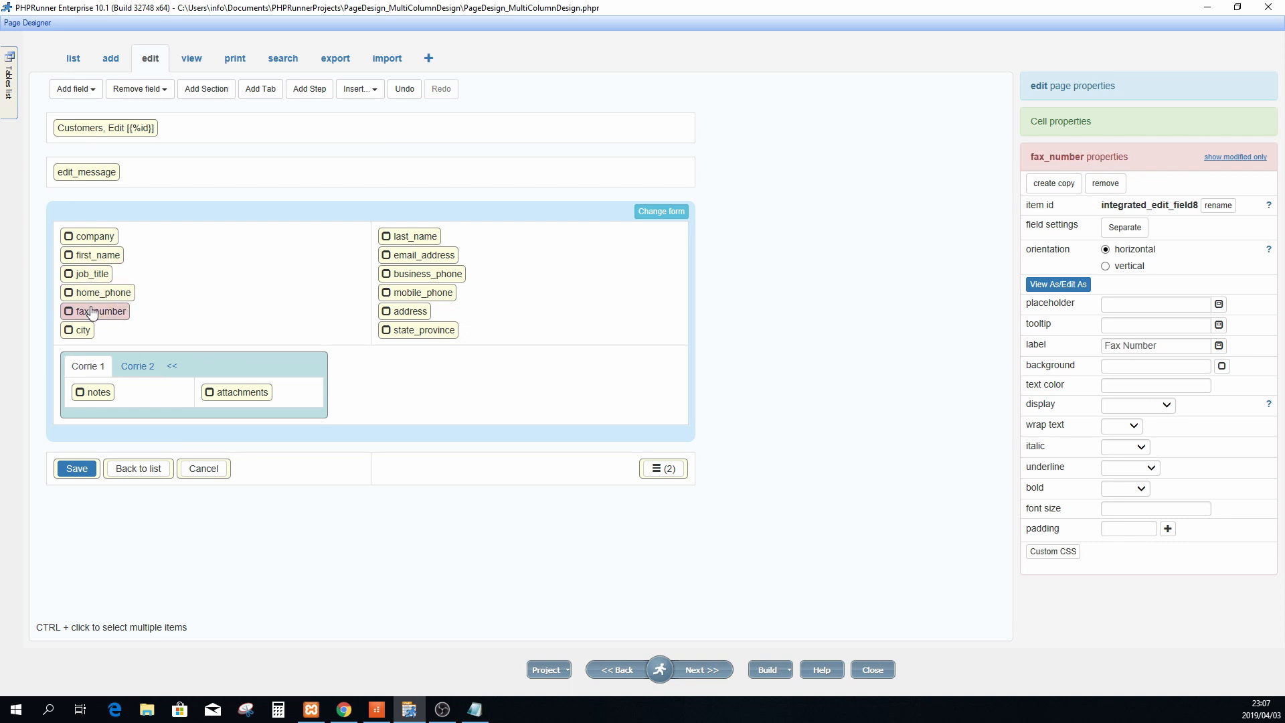
left_click(97, 238)
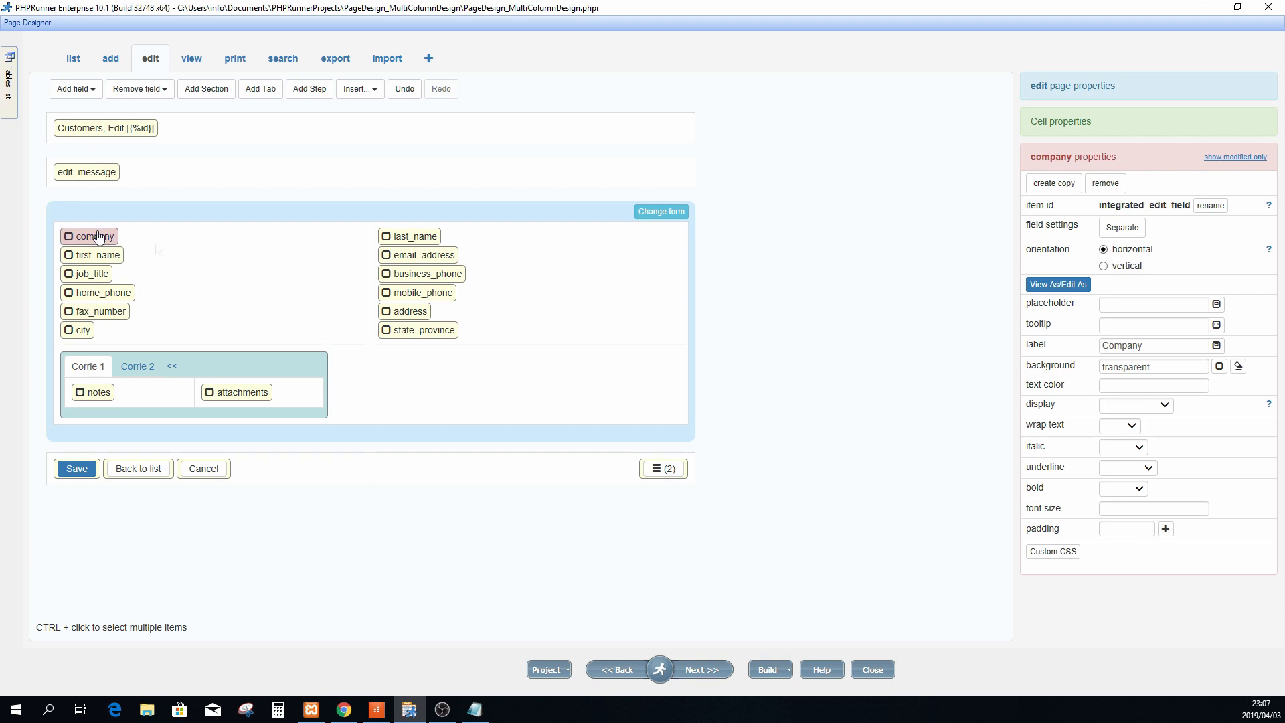
left_click(407, 238)
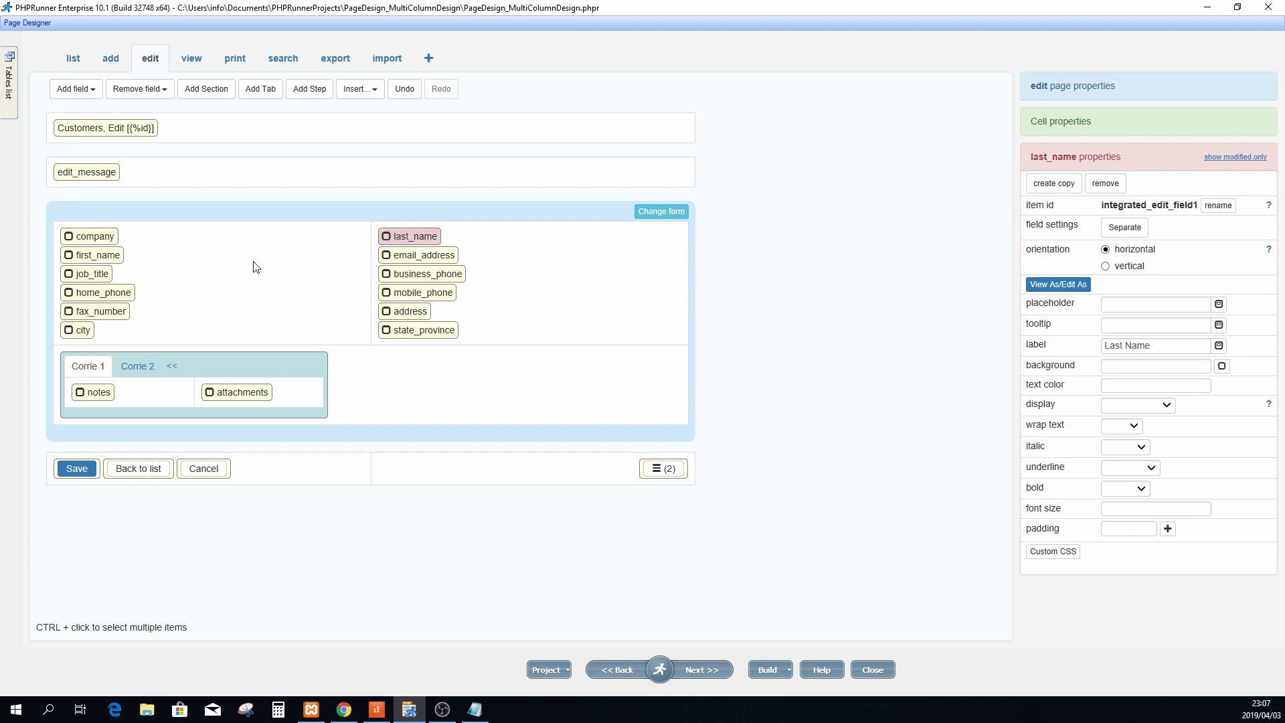
Change the company field's label to Company Name
left_click(101, 239)
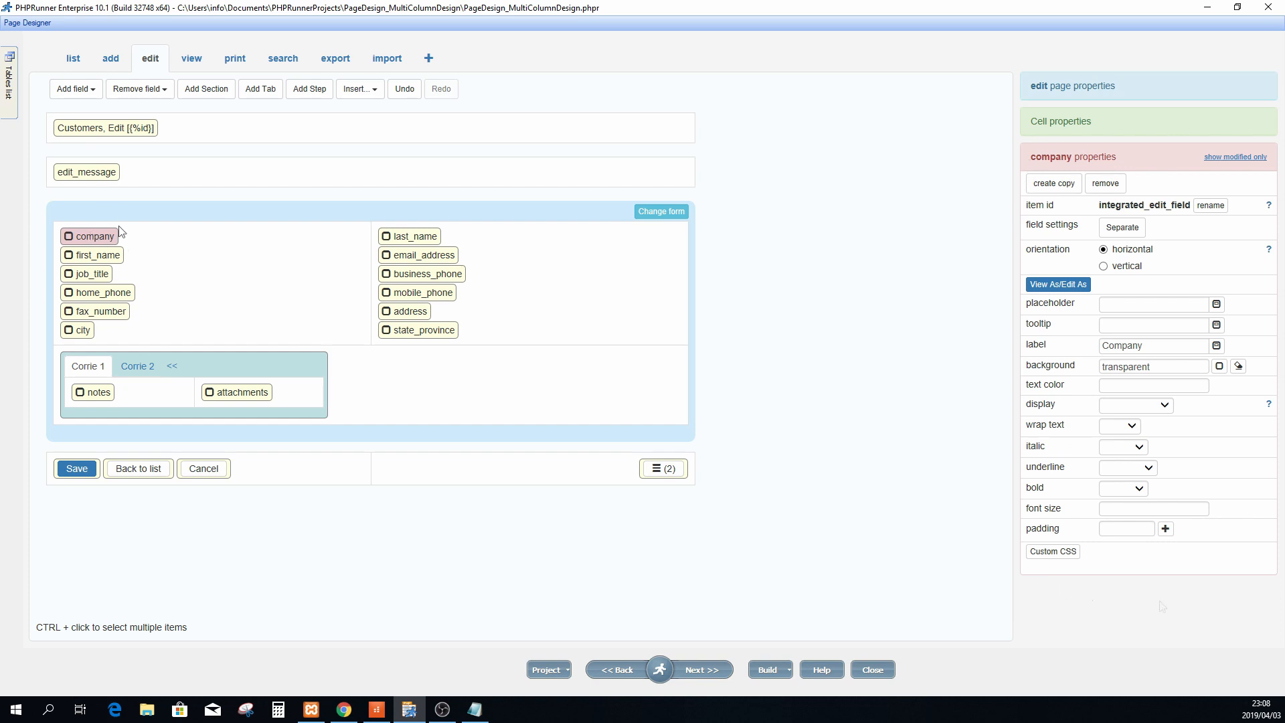
left_click(1151, 345)
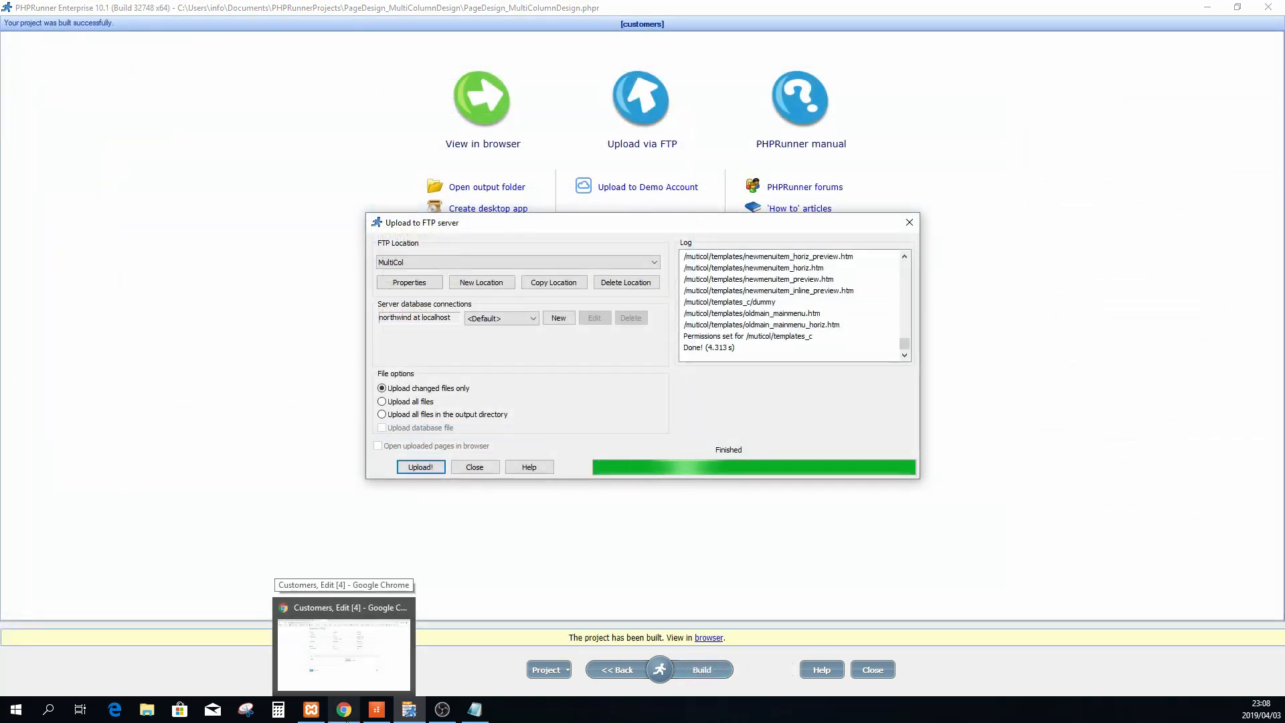
Switch to Chrome, open the Company F record for editing and view both tabs of its form
left_click(344, 711)
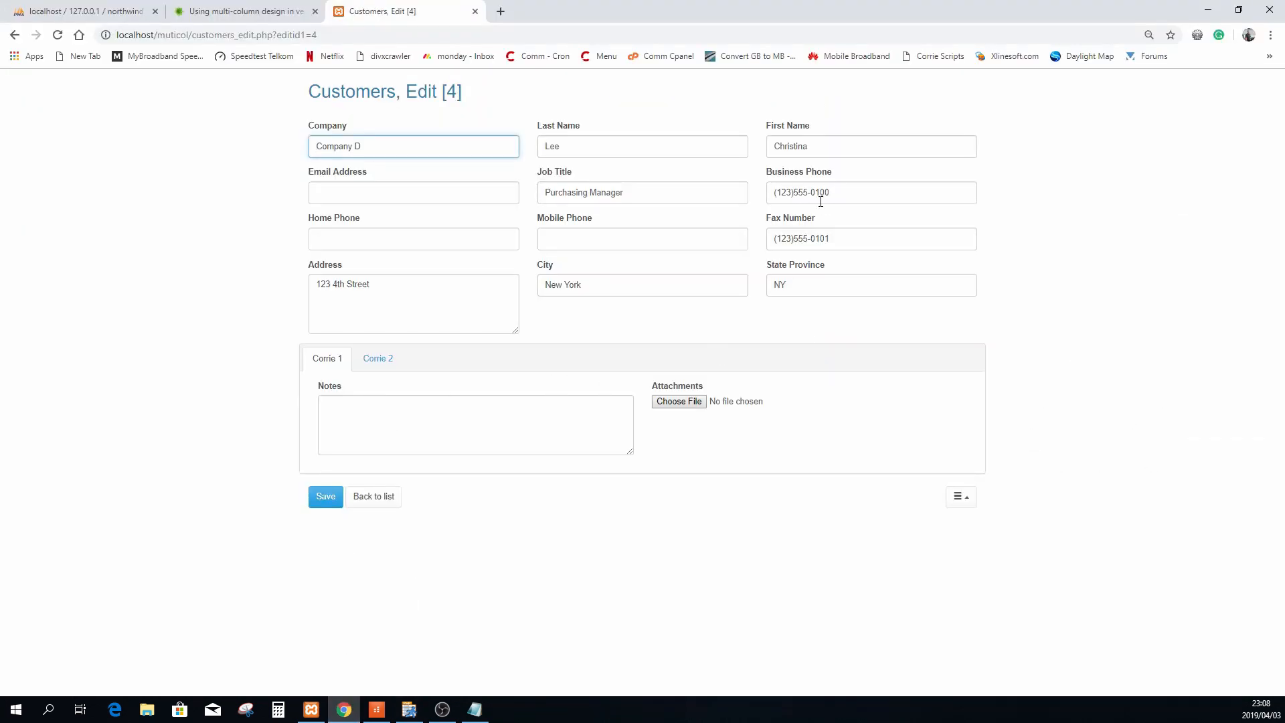
left_click(369, 504)
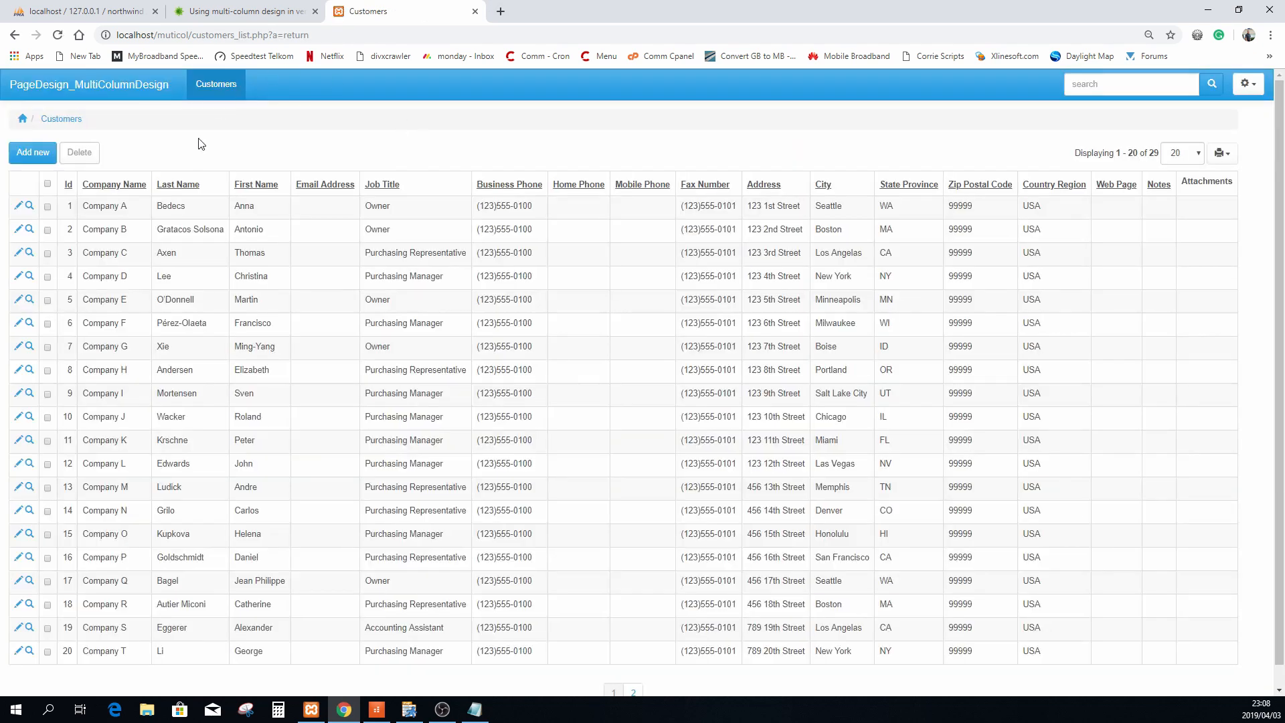
left_click(19, 322)
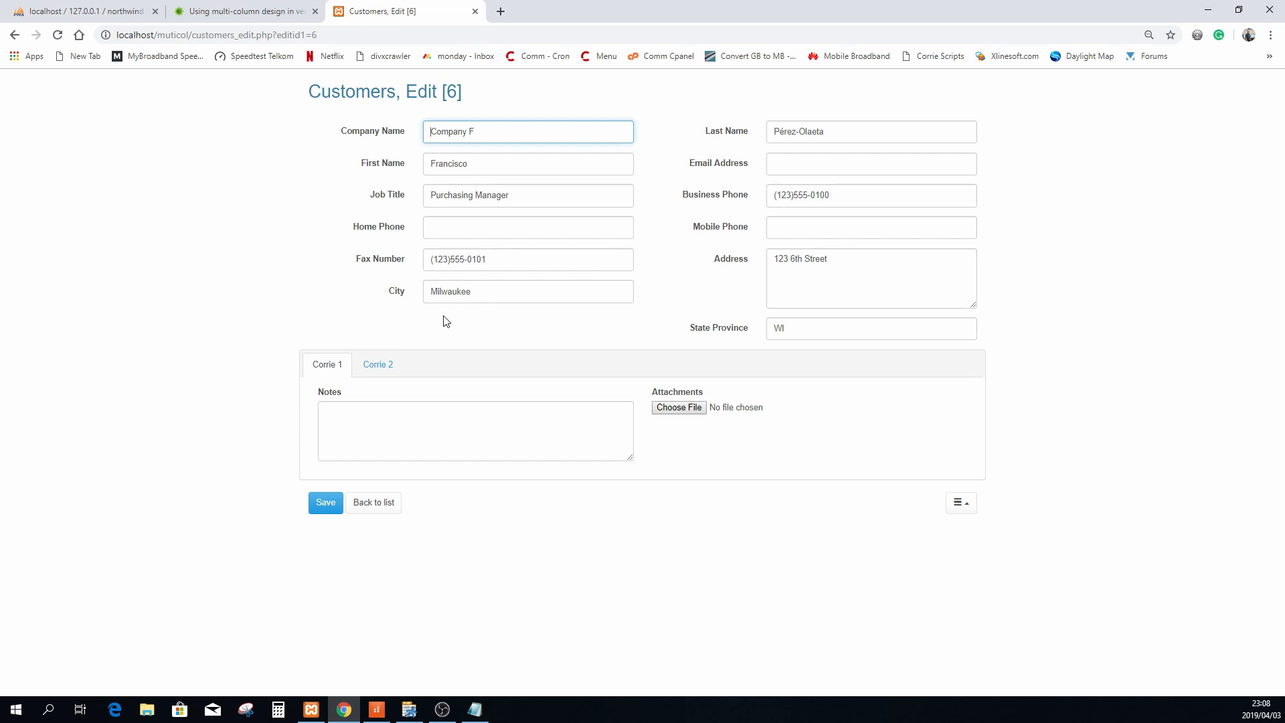
left_click(379, 367)
left_click(325, 367)
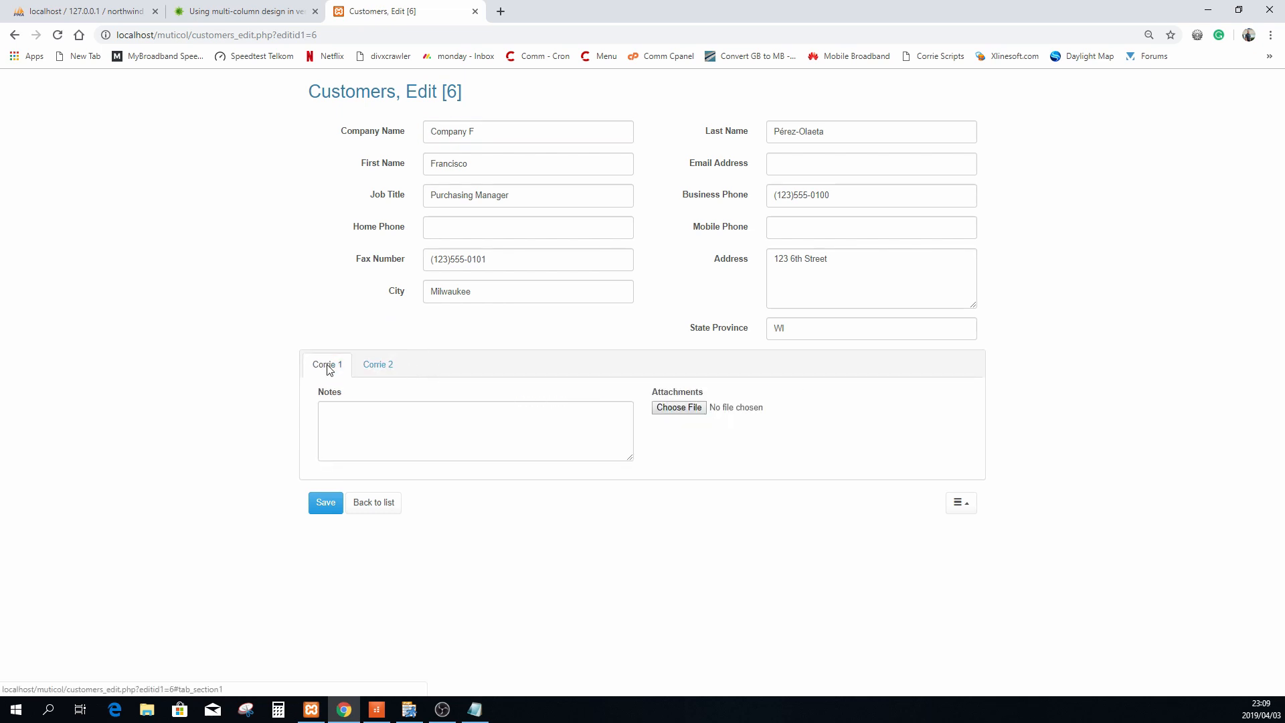